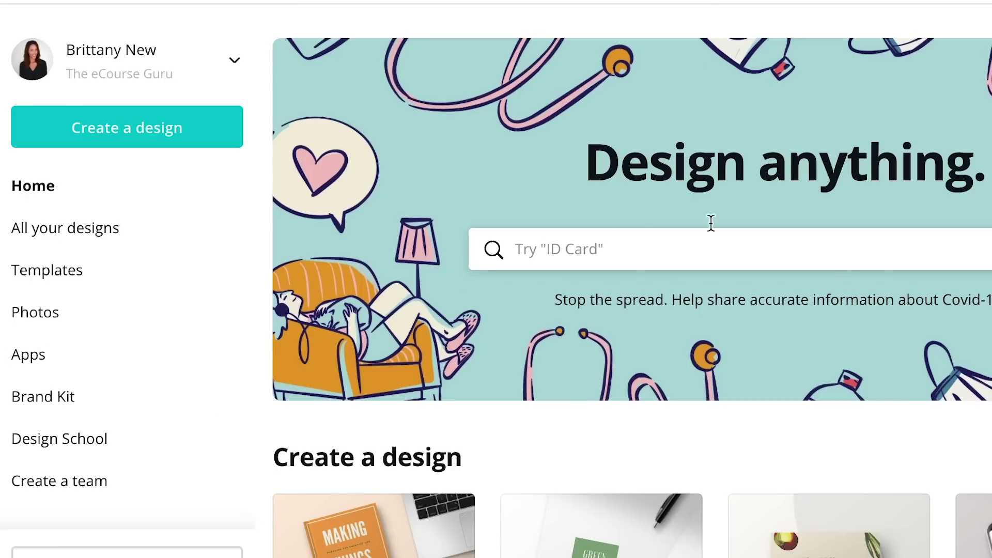
- Scroll the business card templates down to the Cute Business Card row
scroll(955, 284, "down", 3)
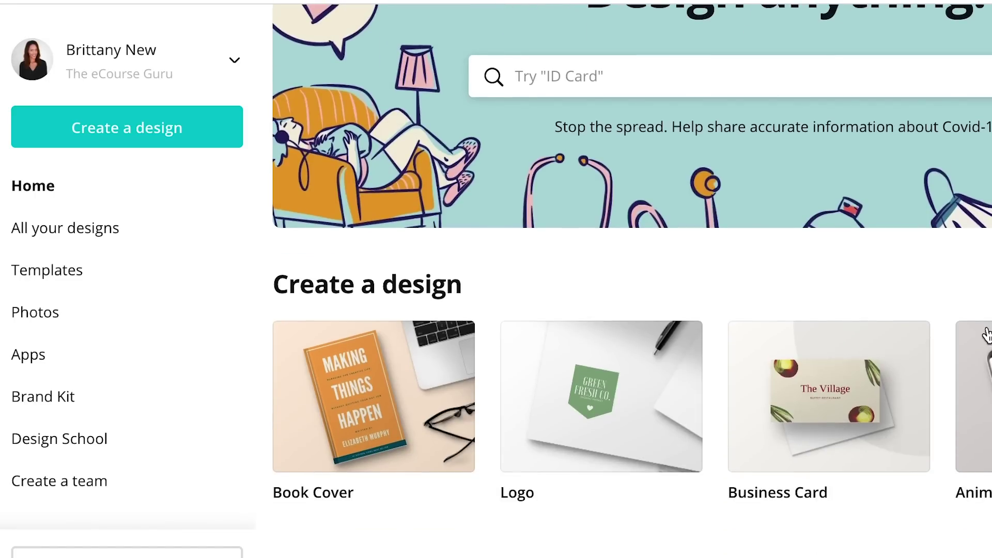
scroll(813, 306, "up", 3)
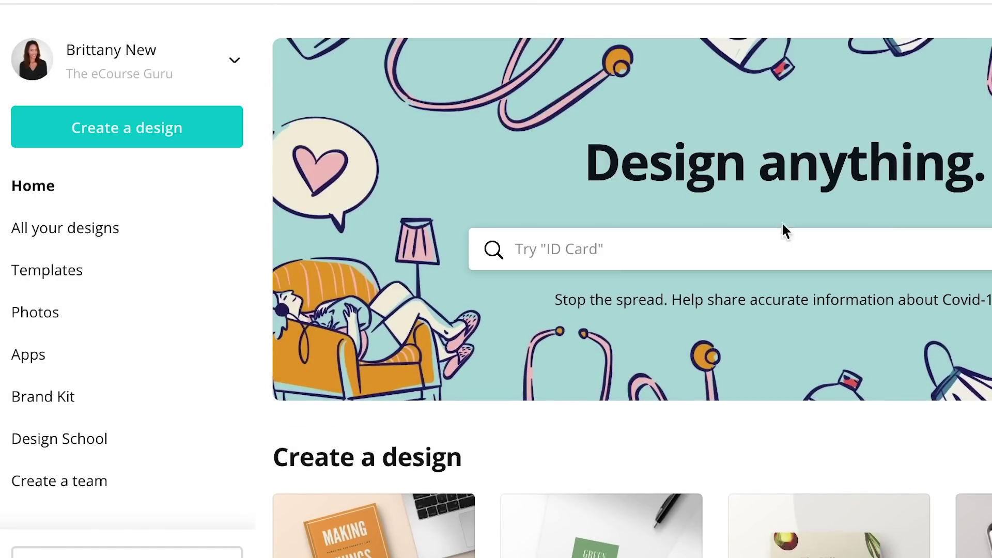
scroll(830, 266, "down", 2)
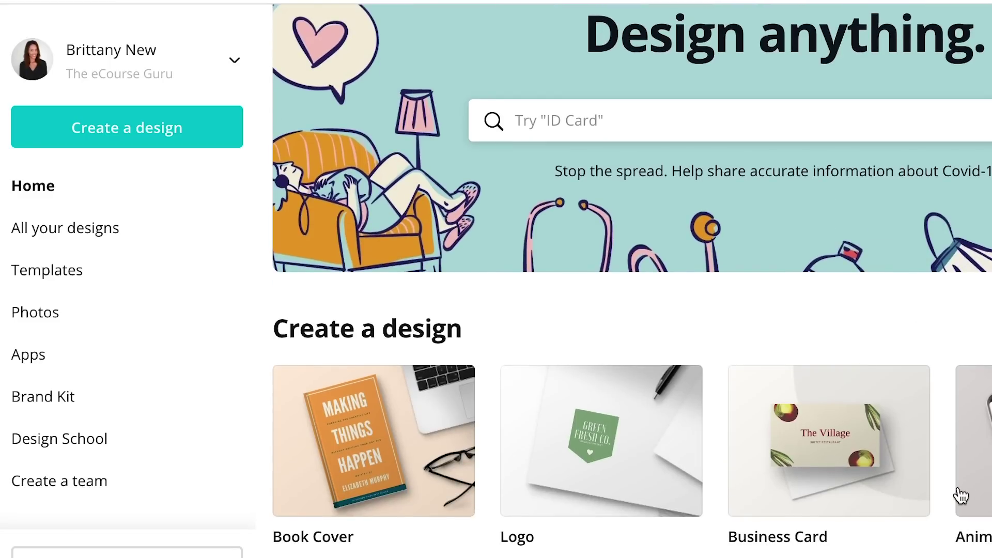
scroll(845, 412, "down", 1)
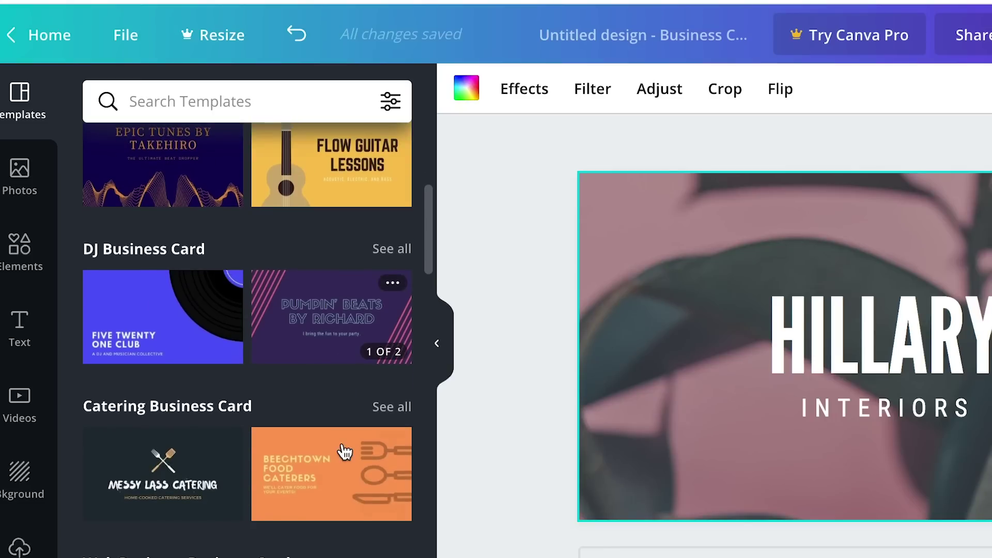
scroll(222, 442, "down", 3)
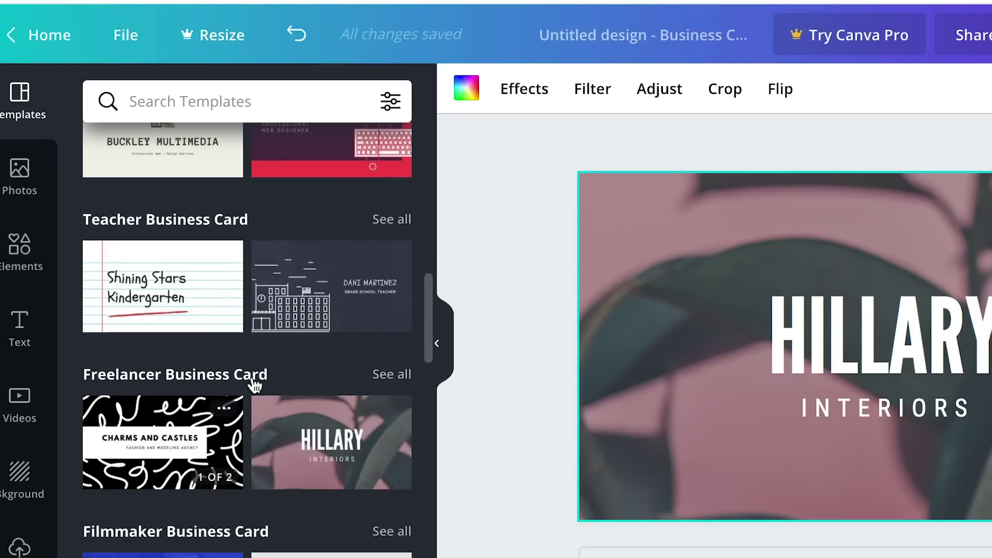
scroll(200, 470, "down", 5)
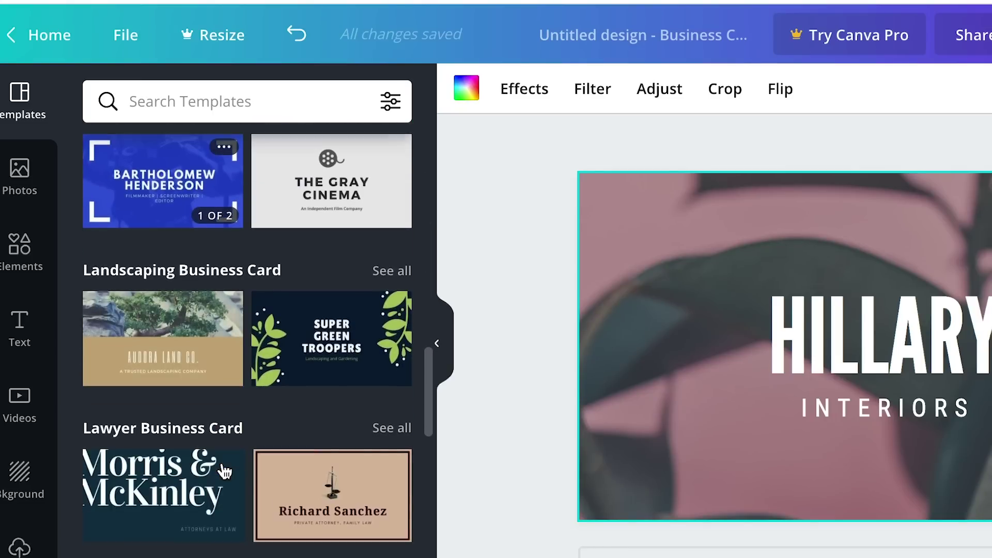
scroll(378, 380, "down", 3)
scroll(377, 377, "down", 13)
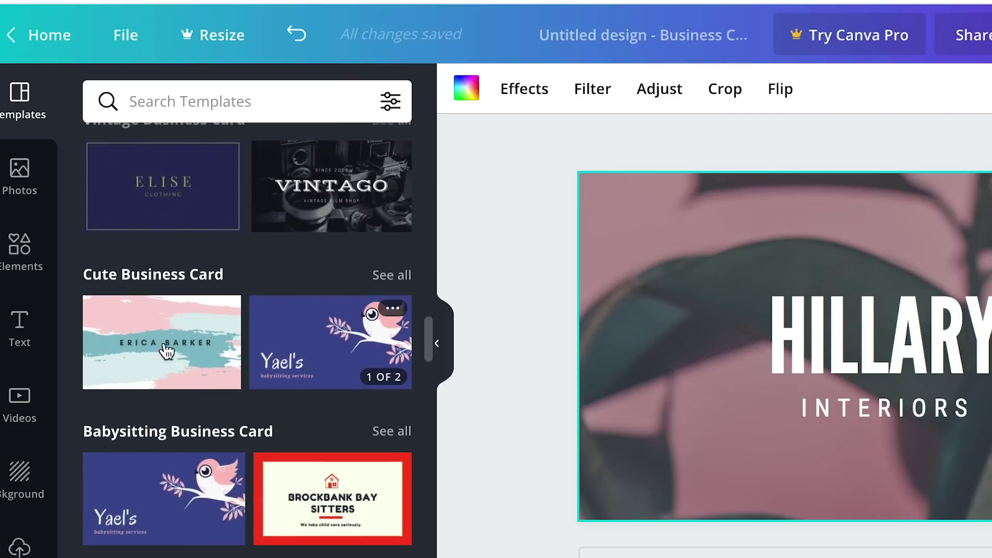
- Apply the pastel pink-and-teal brush-stroke template and retype its name line with the owner's full name
left_click(137, 341)
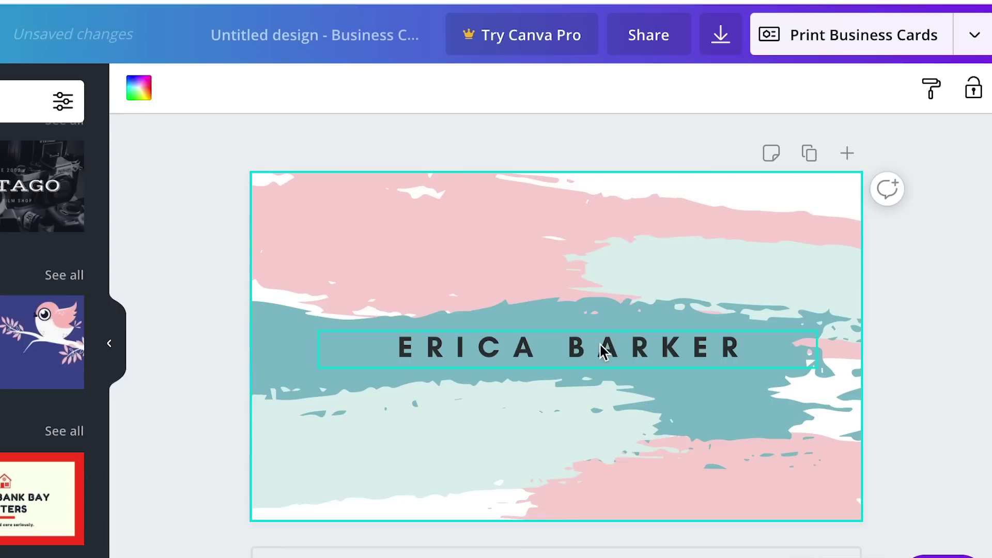
left_click(561, 342)
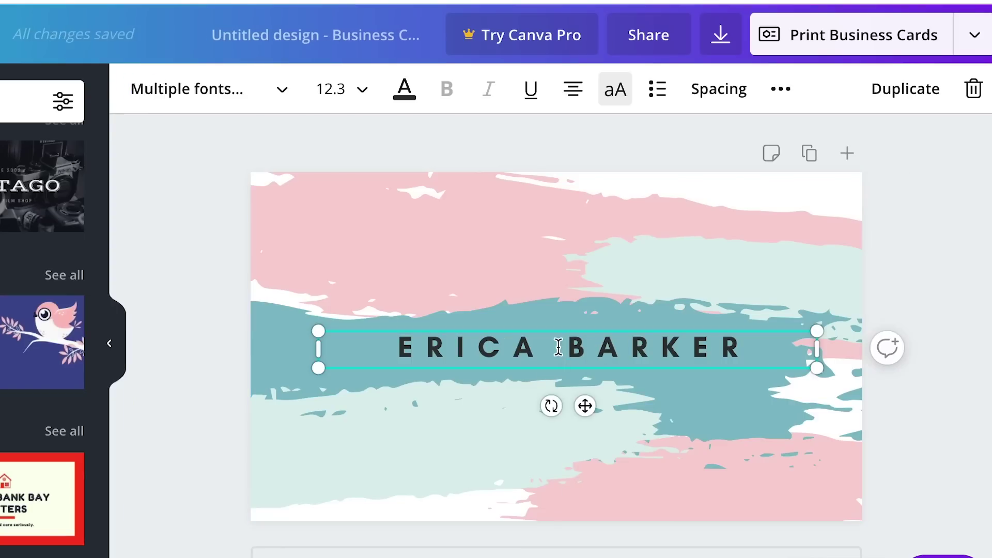
left_click(489, 353)
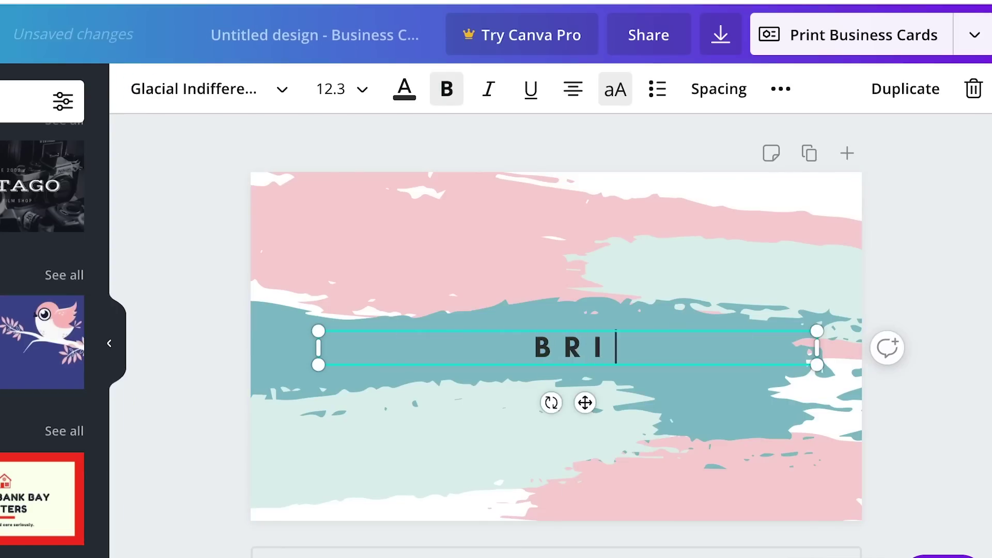
key("BackSpace")
key("BackSpace")
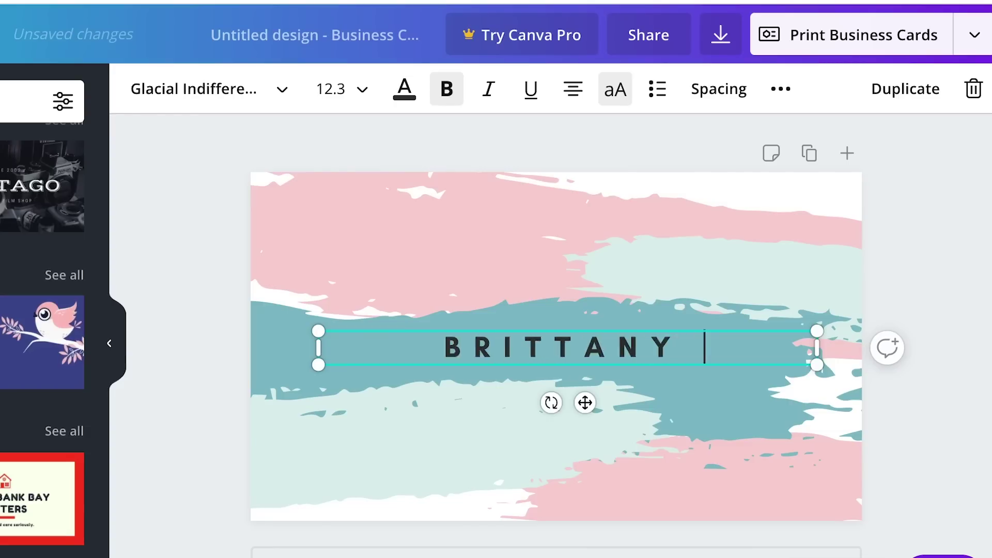
left_click(509, 202)
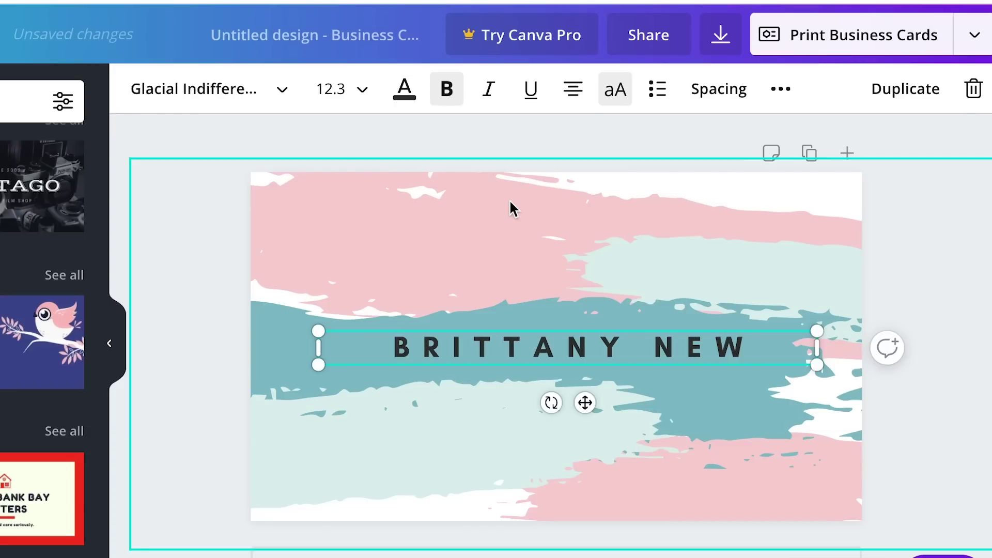
left_click(439, 357)
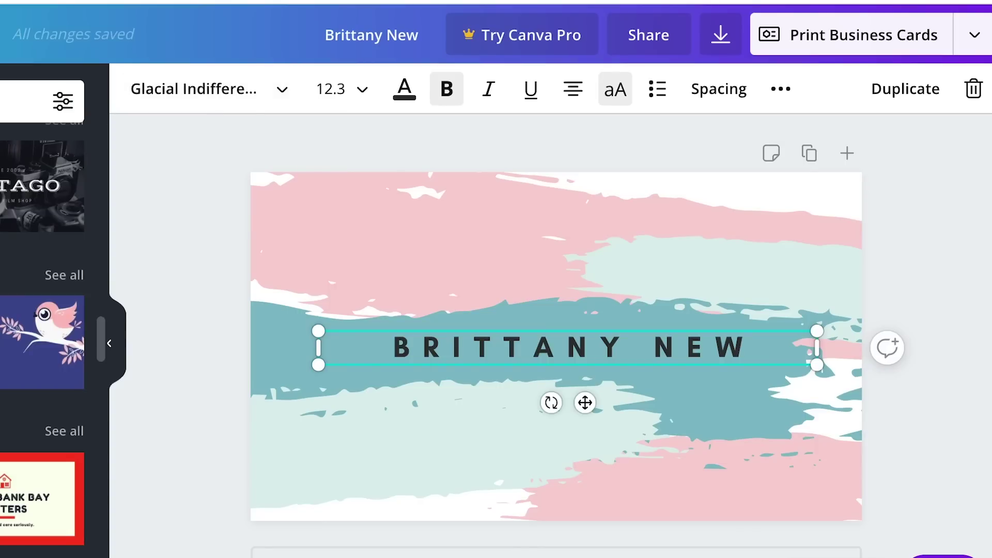
- Add a subheading text with the placeholder email line and move it to the card's lower left
left_click(193, 89)
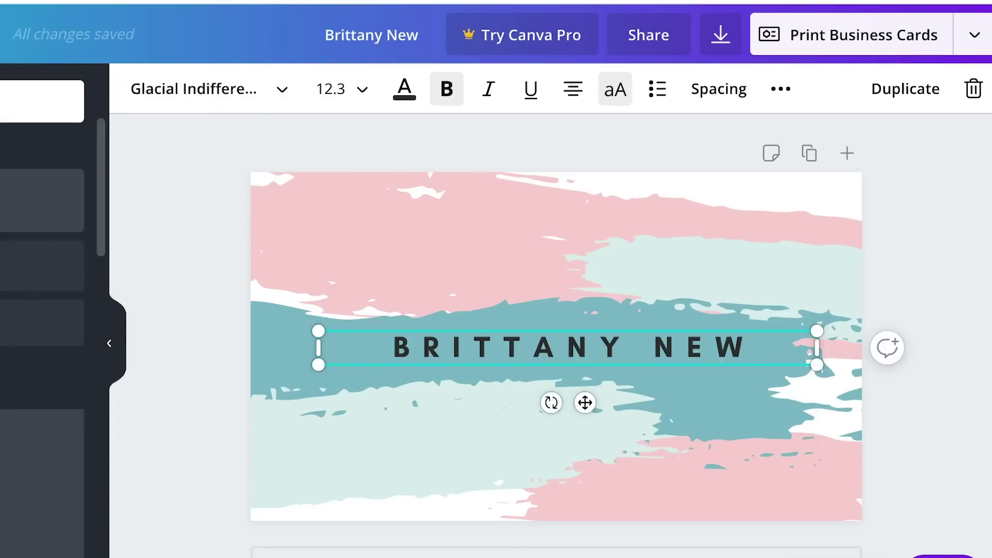
left_click_drag(50, 268, 424, 429)
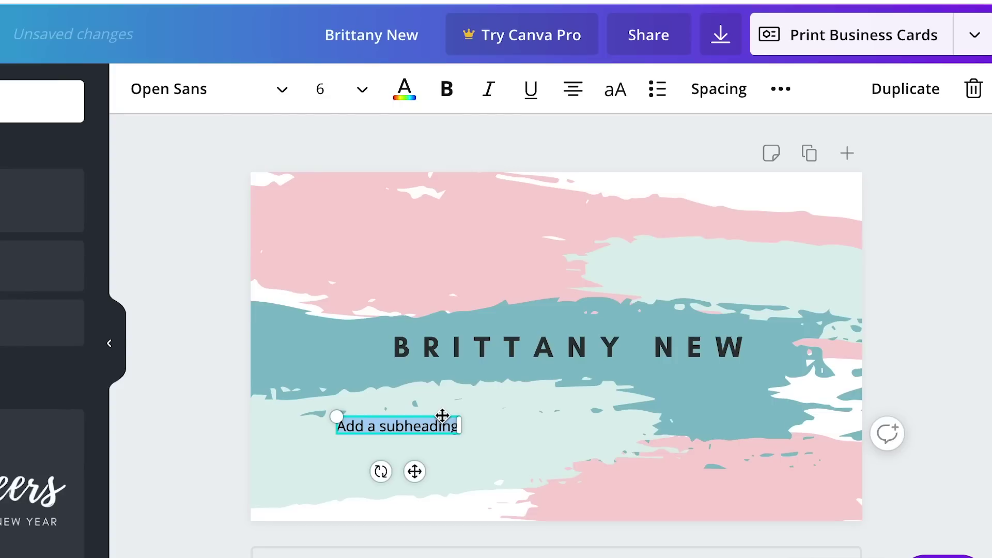
type("email@website.com")
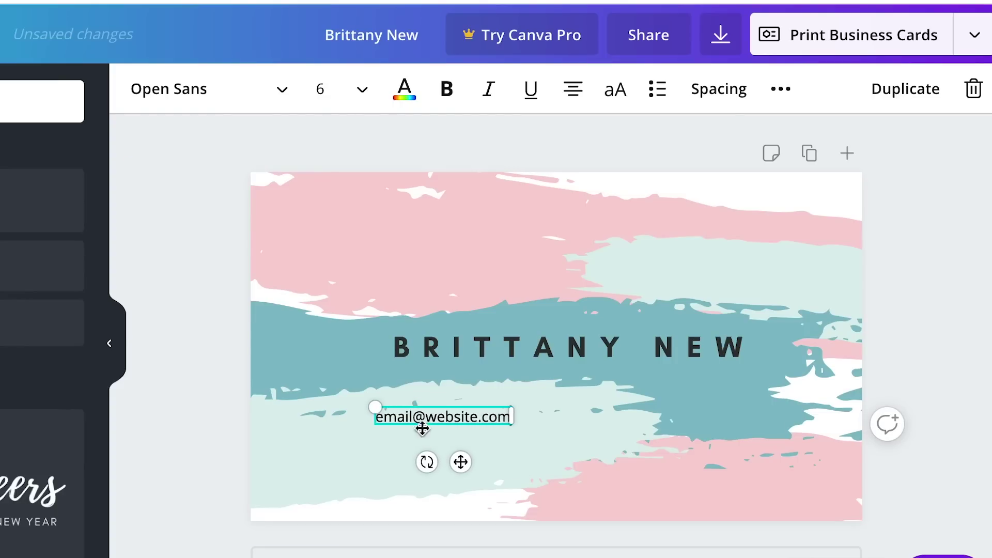
left_click(567, 427)
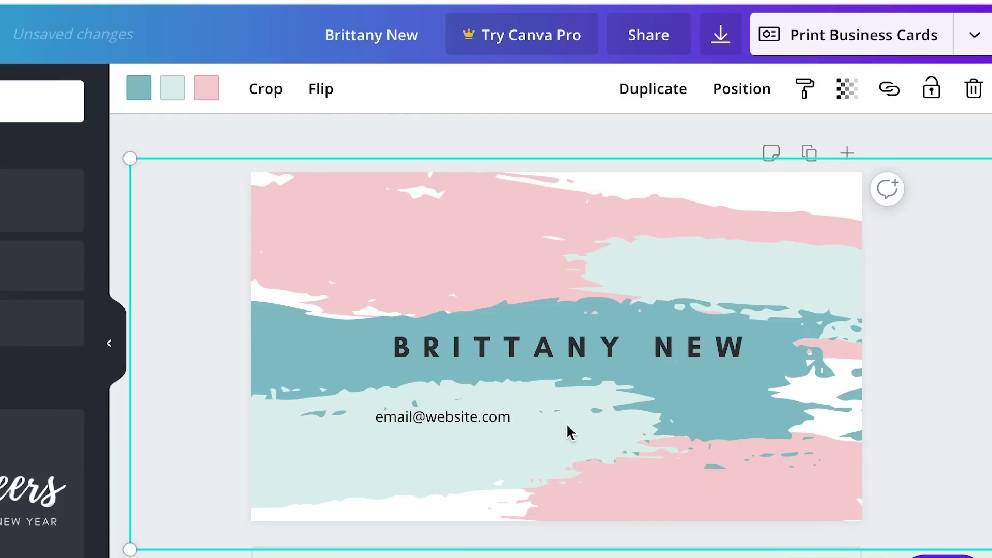
left_click_drag(473, 425, 374, 440)
- Add the website address and the phone number as two more lines under the email
left_click(377, 438)
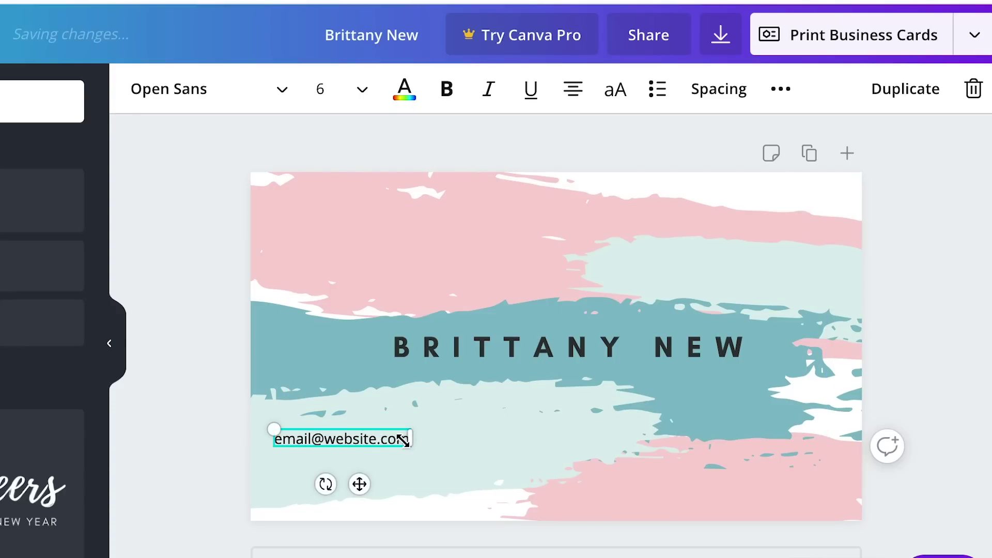
key("Return")
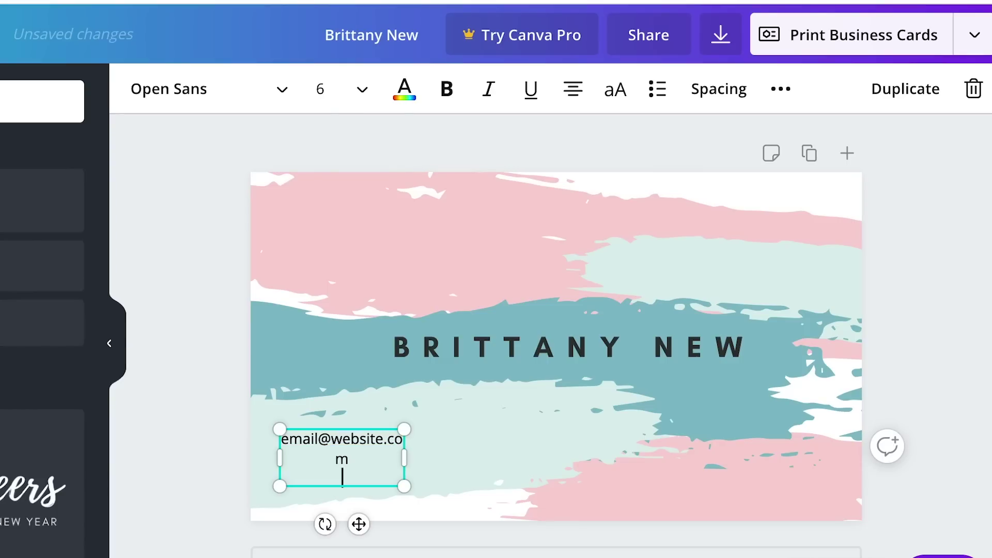
key("BackSpace")
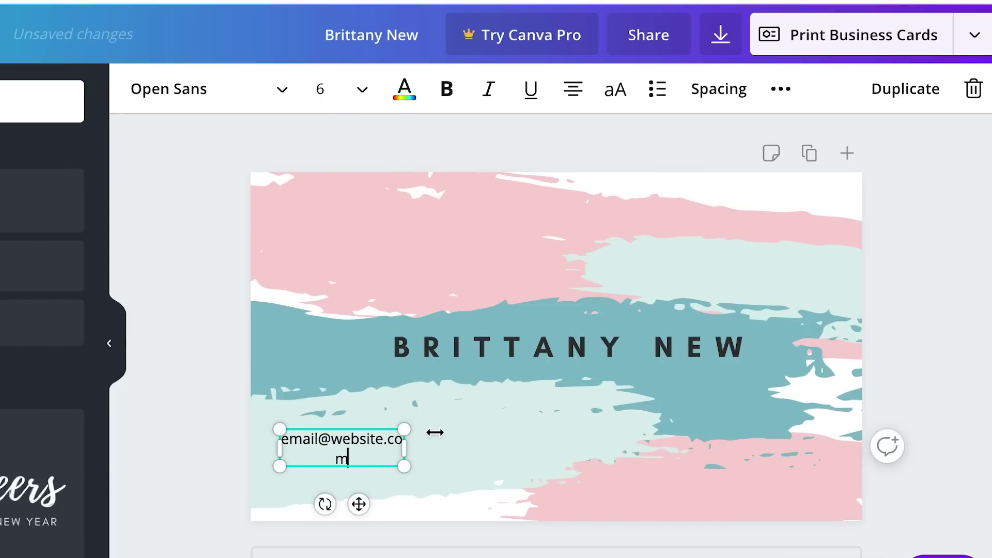
left_click_drag(405, 451, 444, 447)
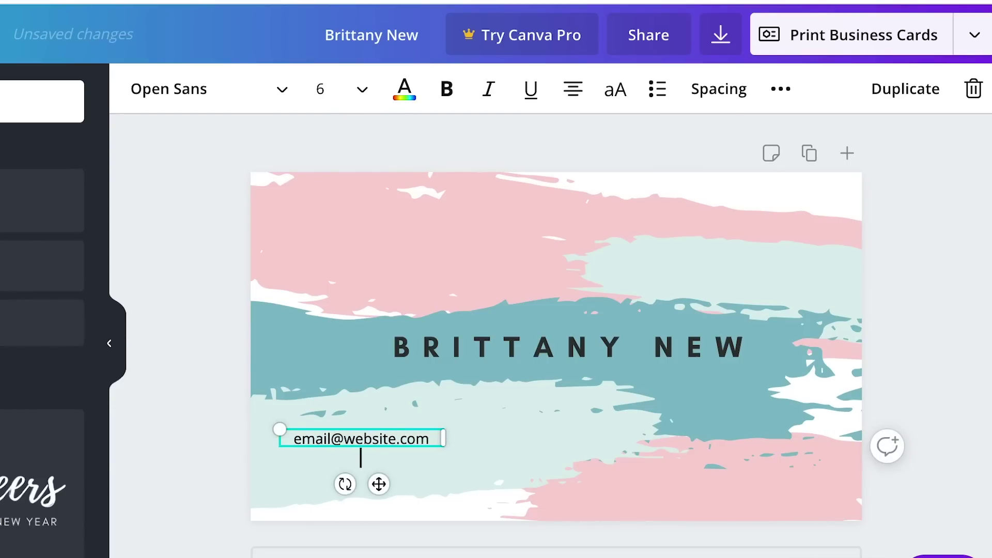
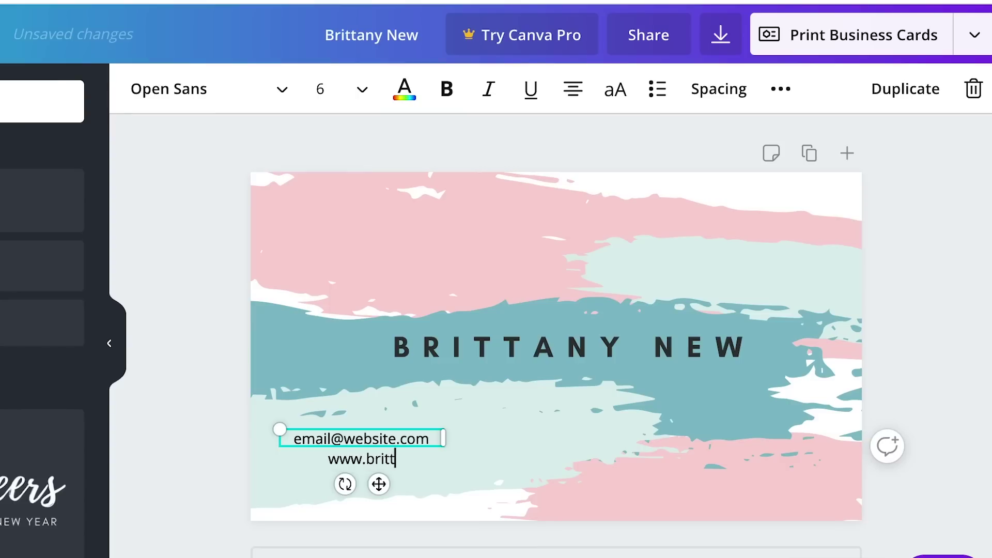
key("Return")
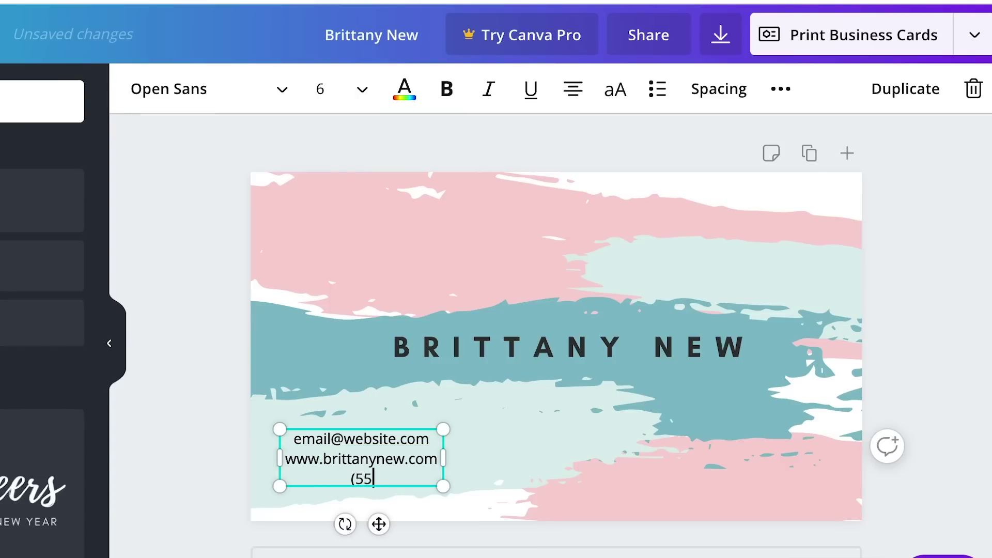
type("(555)123")
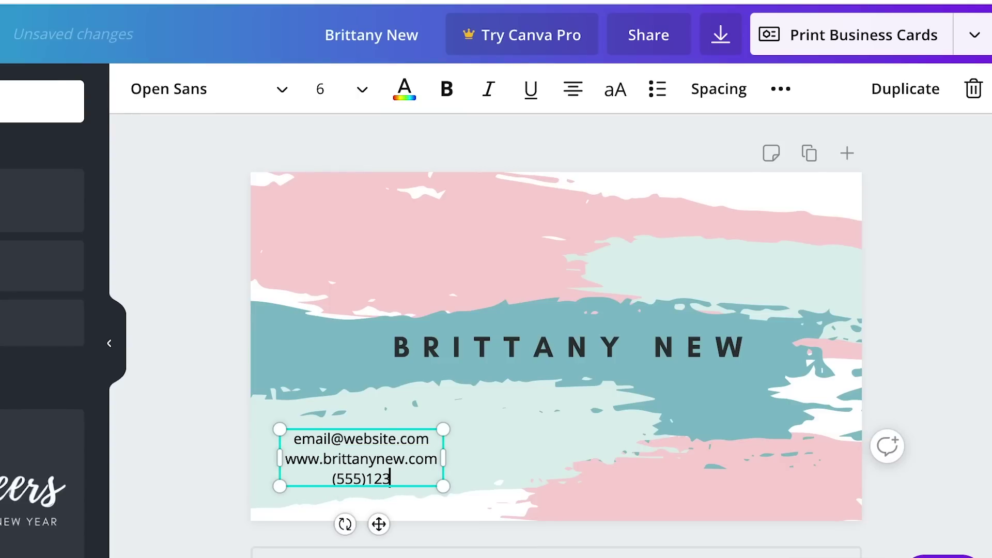
type("-456")
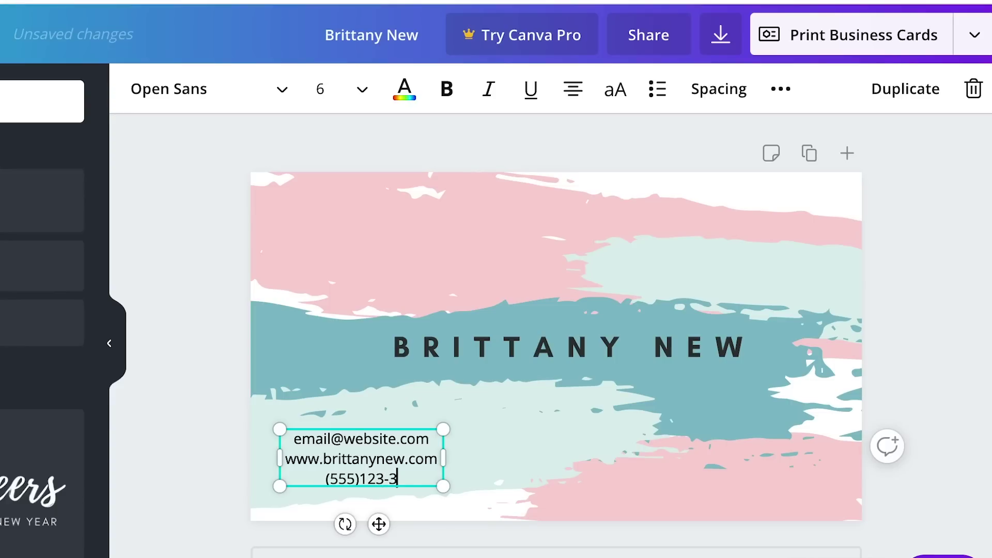
type("7")
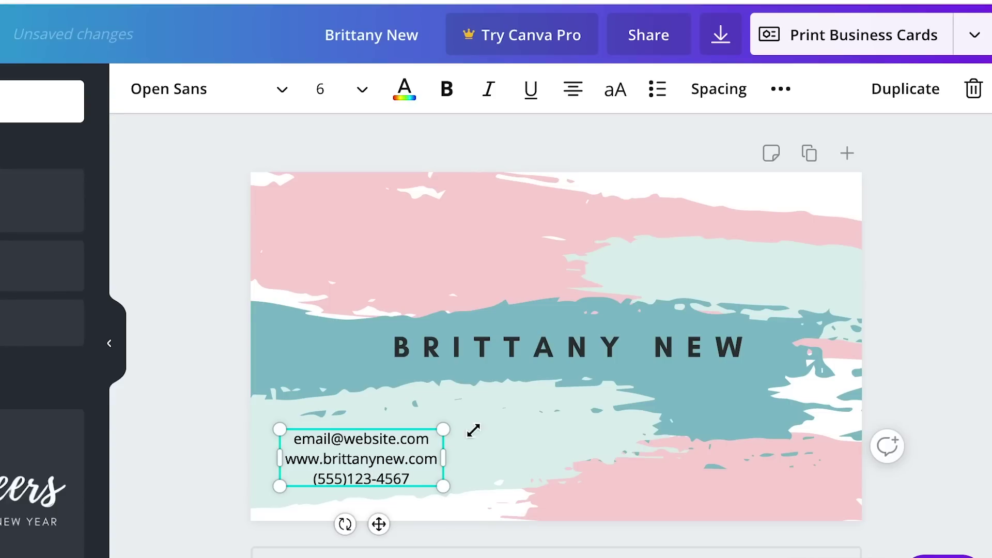
left_click(505, 452)
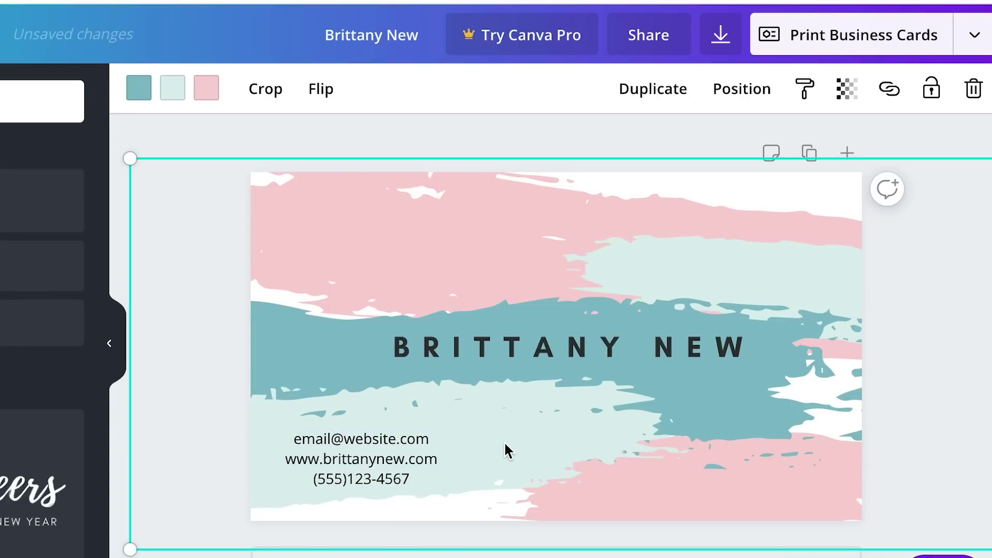
- Duplicate the contact block under the name and change its text to 'YouTuber'
left_click(361, 475)
key("ctrl+d")
left_click_drag(362, 474, 620, 425)
double_click(568, 402)
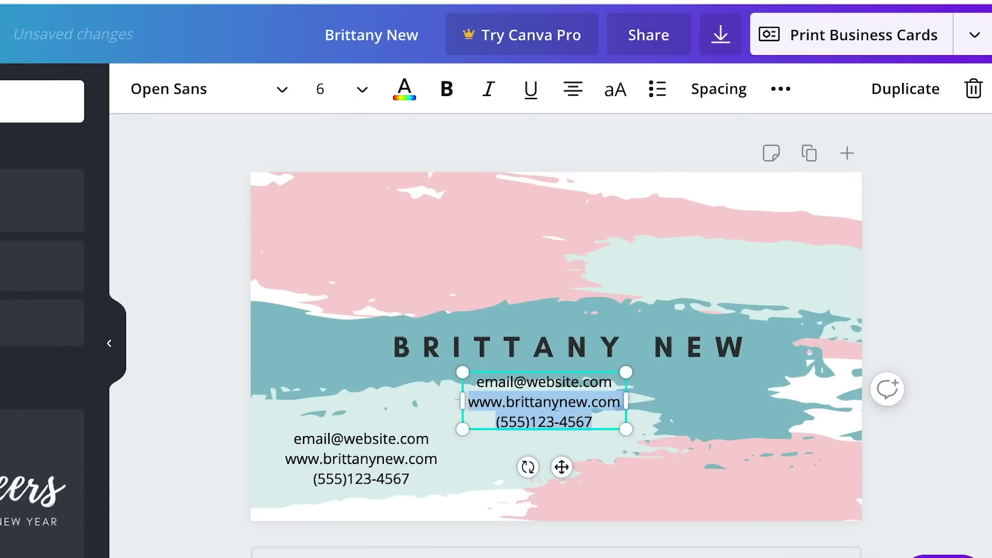
key("BackSpace")
triple_click(563, 385)
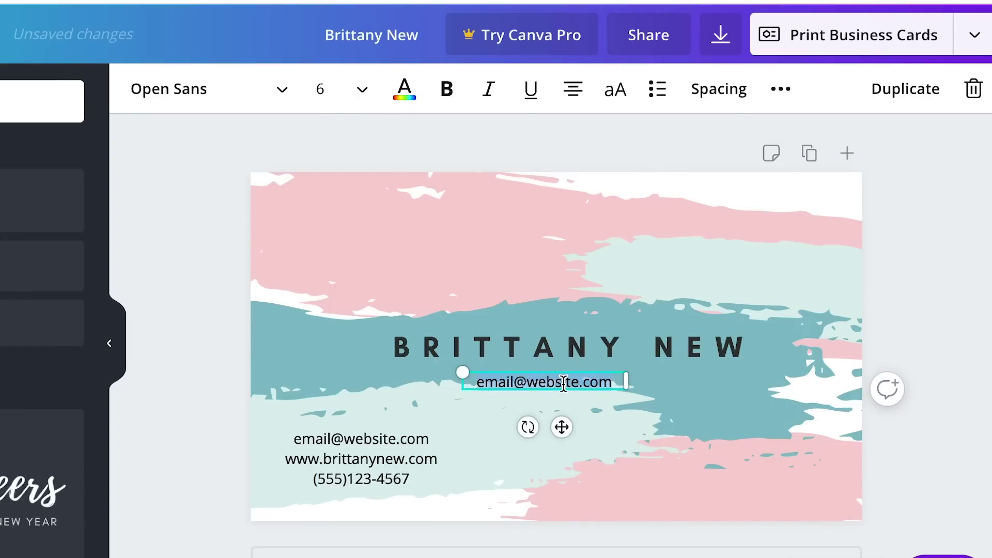
type("YouTuber")
- Nudge the name up, tuck YouTuber beneath it, and move the contact block slightly up
left_click_drag(612, 358, 611, 348)
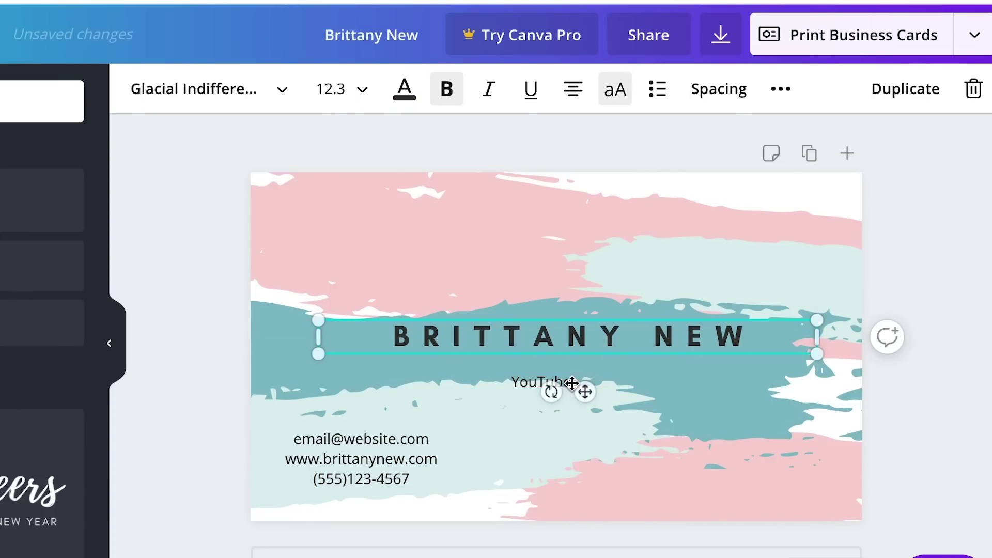
left_click(524, 382)
left_click_drag(539, 385, 549, 370)
left_click(566, 436)
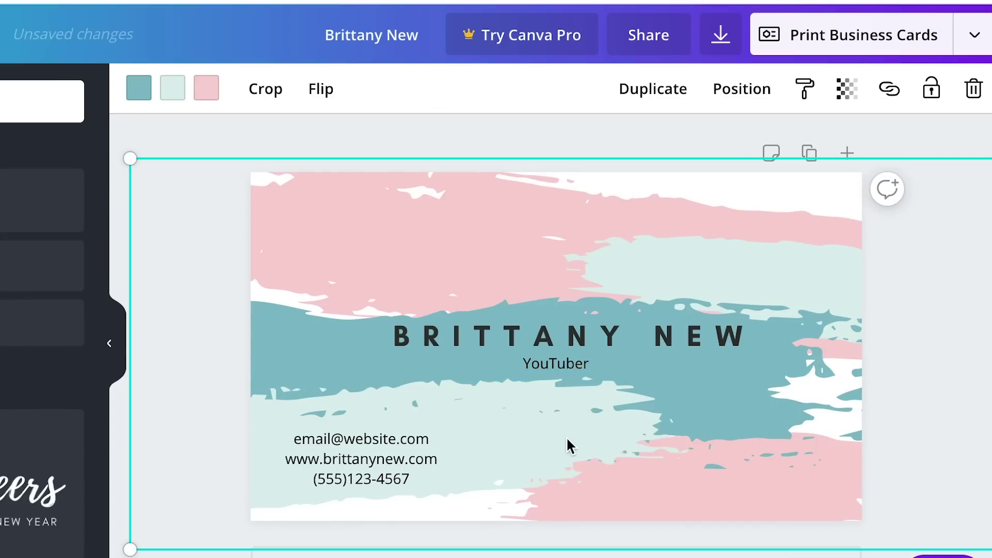
left_click(394, 458)
left_click_drag(394, 462, 399, 454)
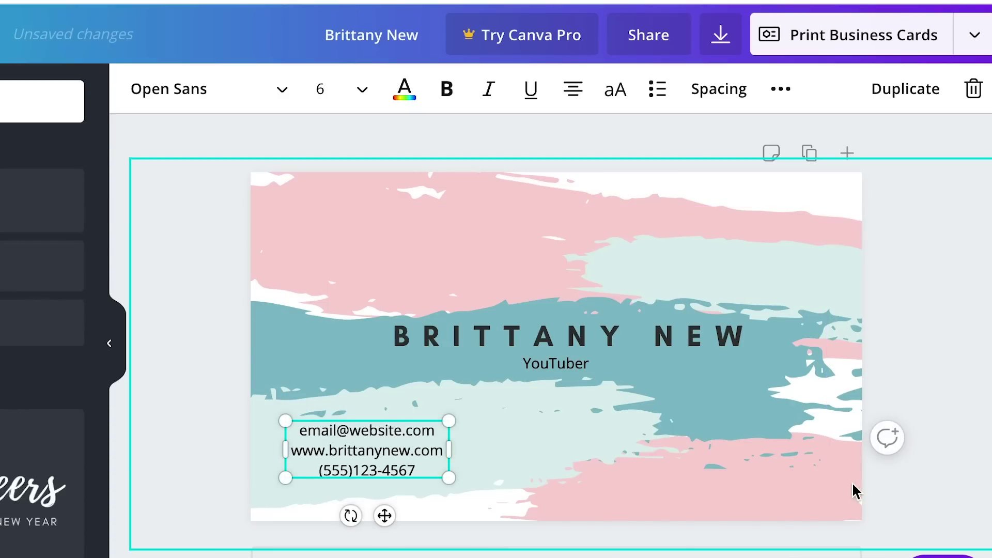
left_click(975, 325)
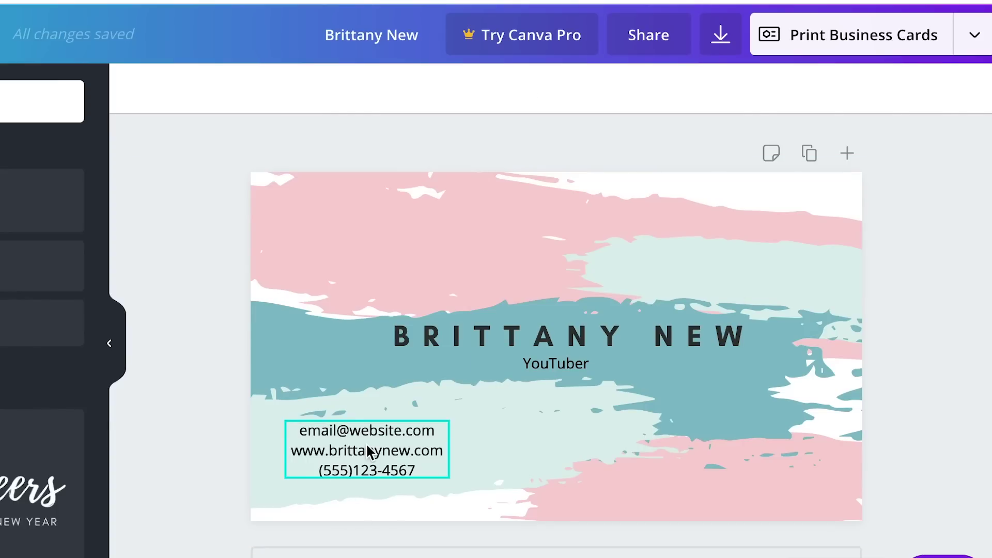
- Left-align the three contact lines, then select the website line
double_click(415, 470)
left_click_drag(415, 470, 303, 413)
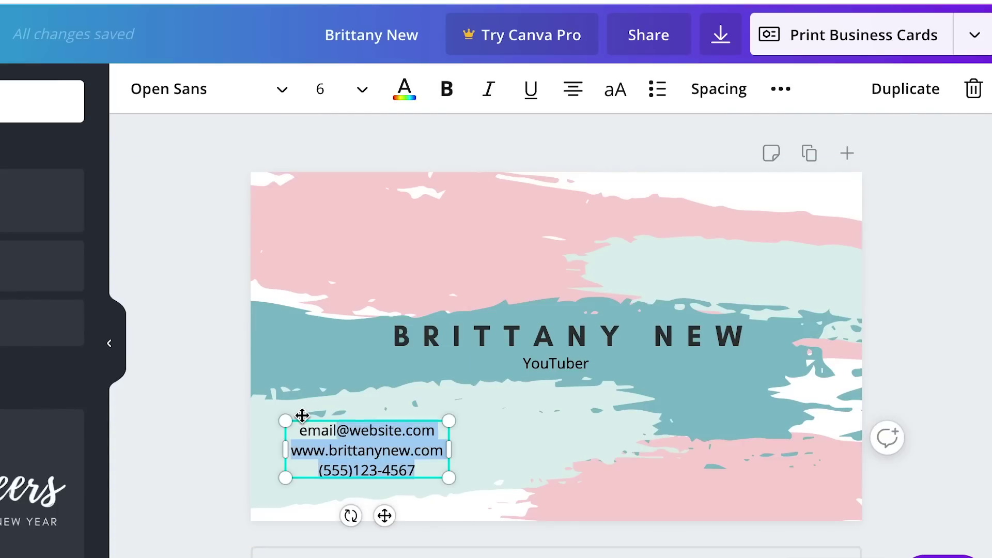
left_click(574, 92)
left_click(481, 155)
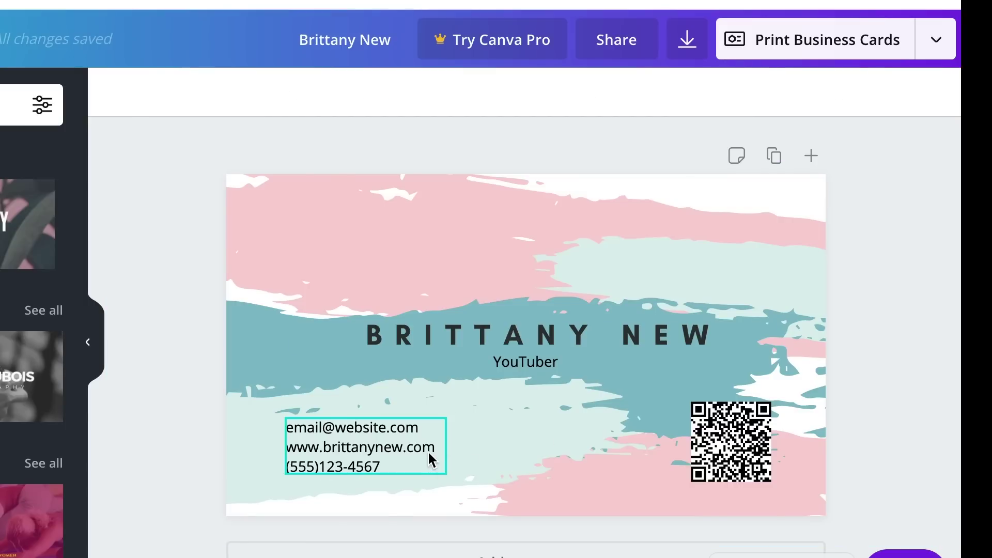
double_click(428, 451)
key("ctrl+c")
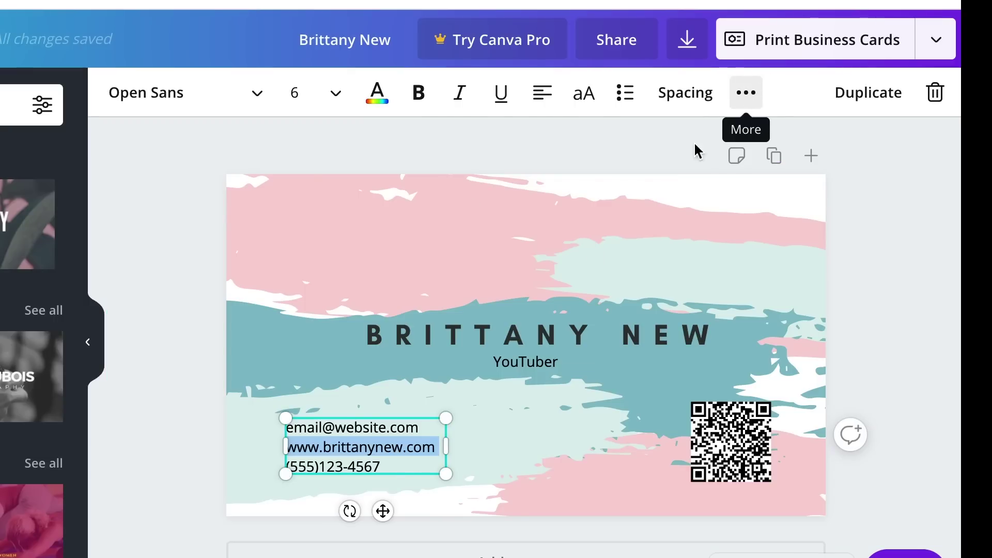
- Link the website line to the site by pasting its URL and applying it
left_click(746, 93)
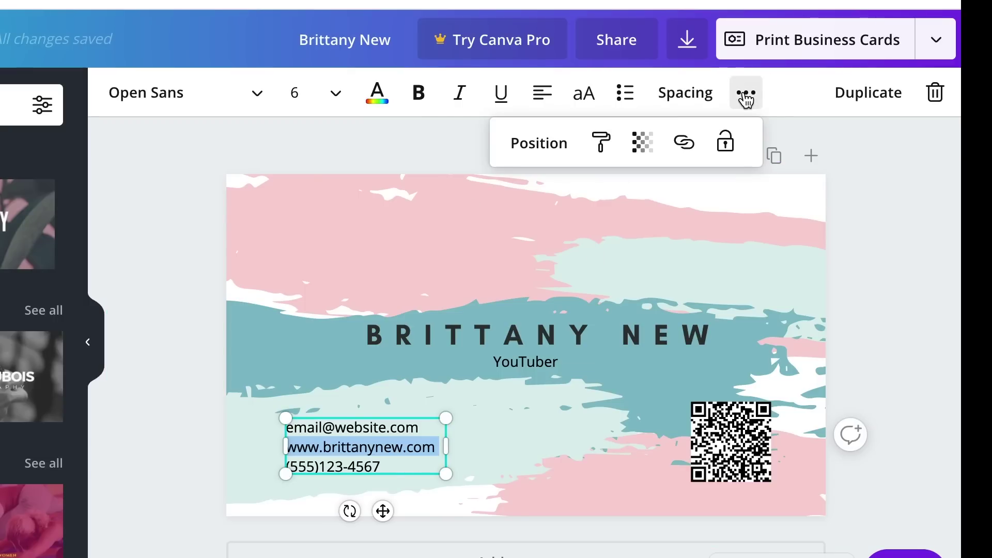
left_click(687, 148)
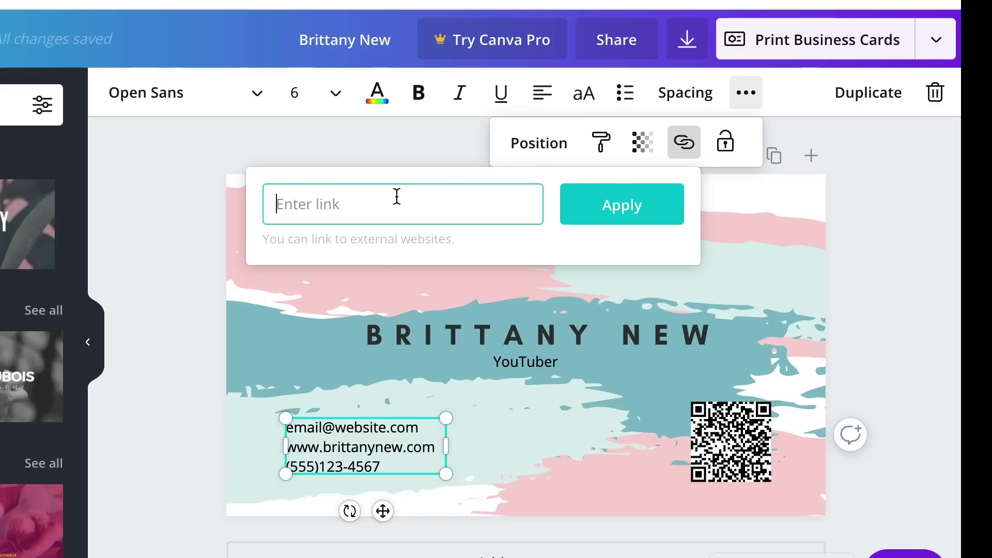
key("ctrl+v")
left_click(600, 216)
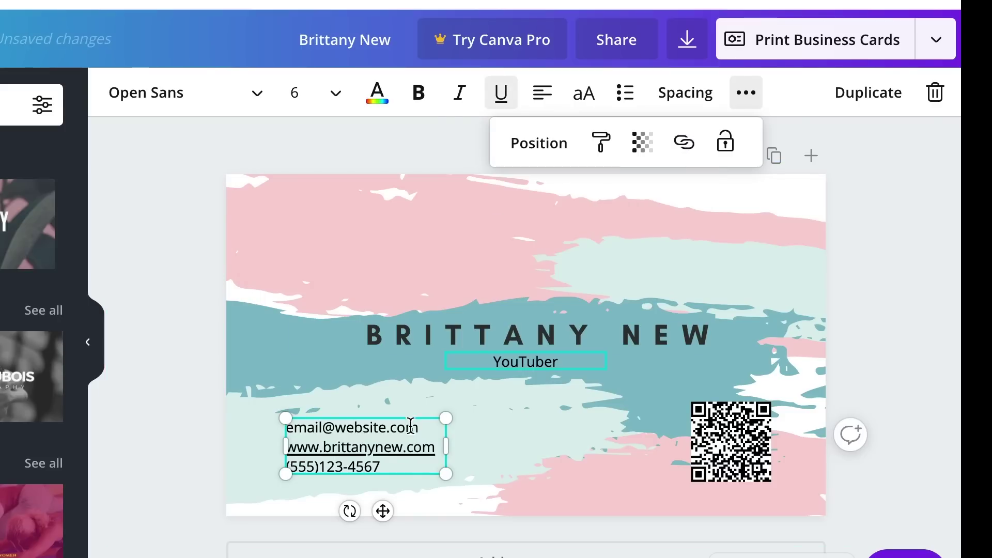
left_click(503, 421)
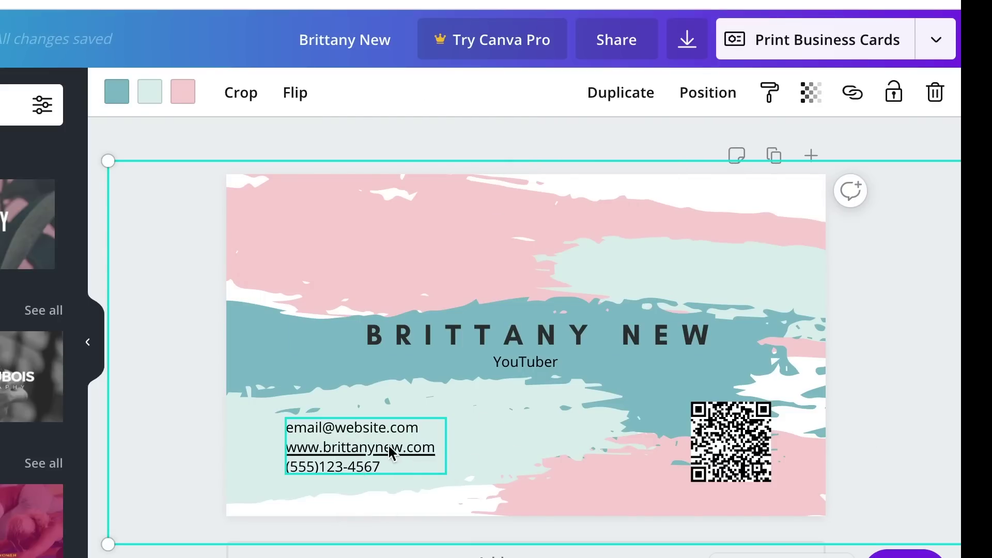
left_click(427, 454)
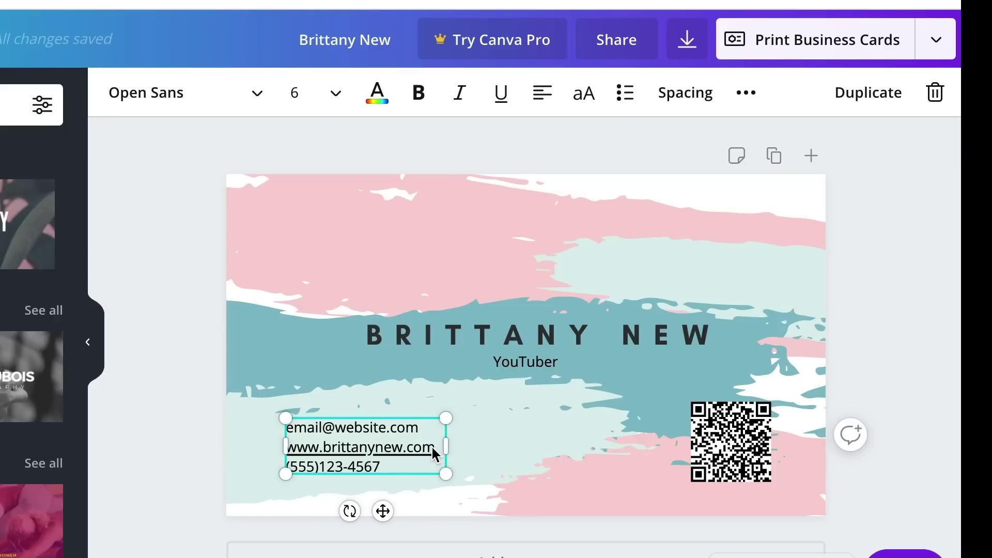
left_click(432, 446)
- Remove the underline from the linked website line
double_click(434, 448)
left_click_drag(368, 450, 282, 426)
left_click(434, 445)
left_click_drag(434, 446, 285, 448)
left_click(500, 96)
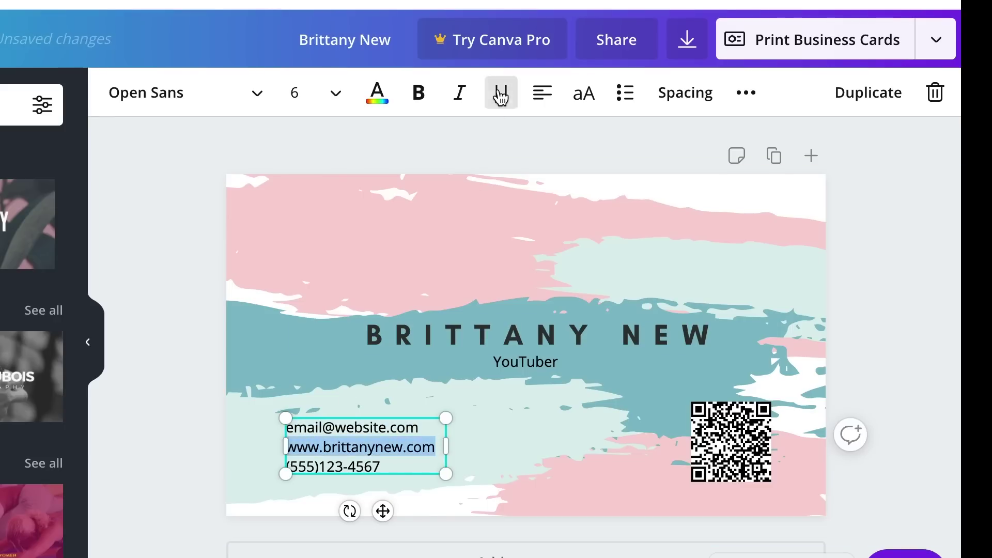
left_click(479, 451)
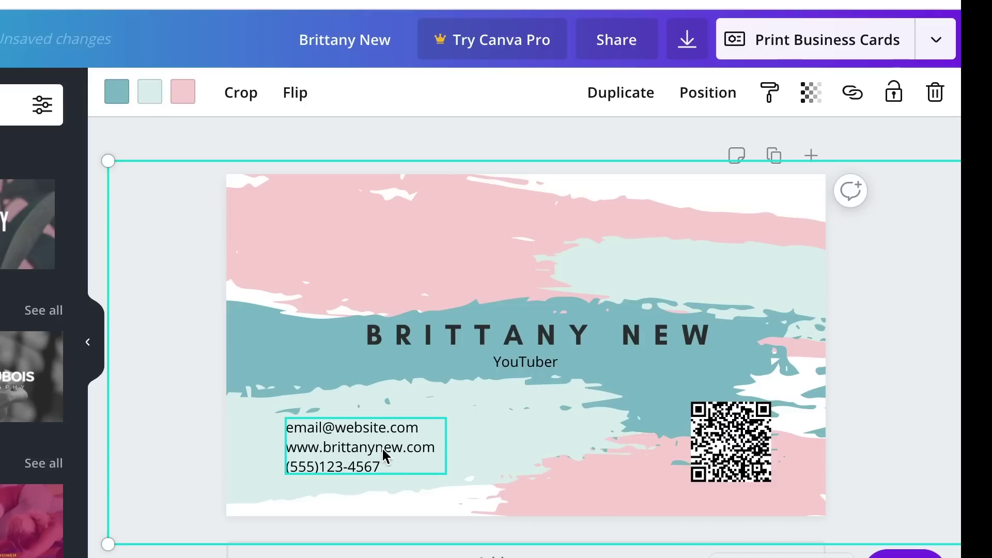
- Shift the contact block slightly to the right
left_click(875, 408)
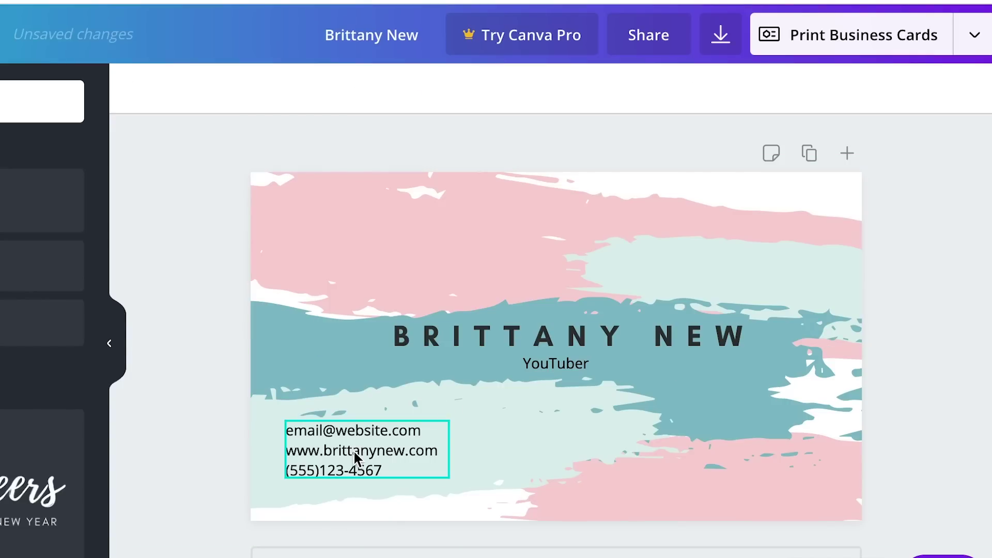
left_click_drag(355, 457, 381, 454)
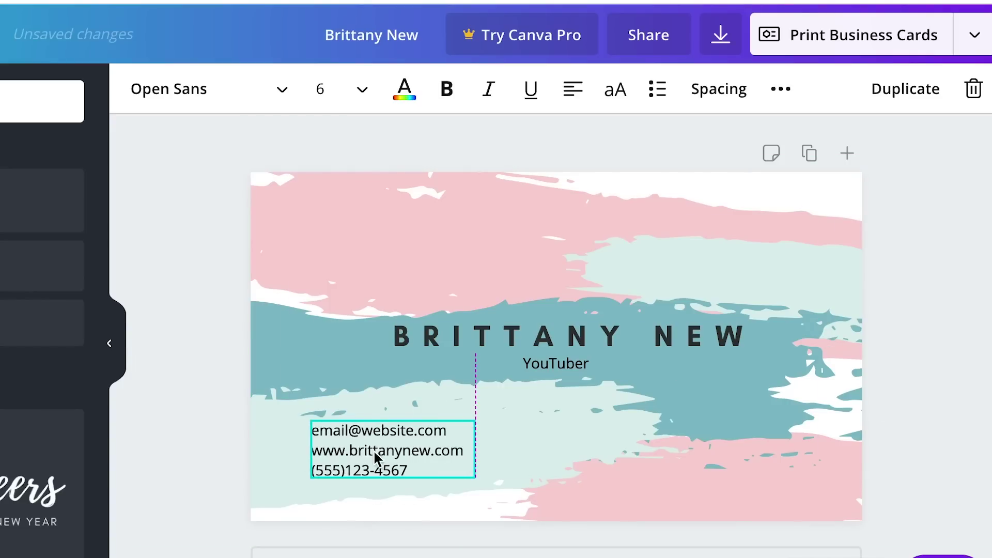
left_click(907, 306)
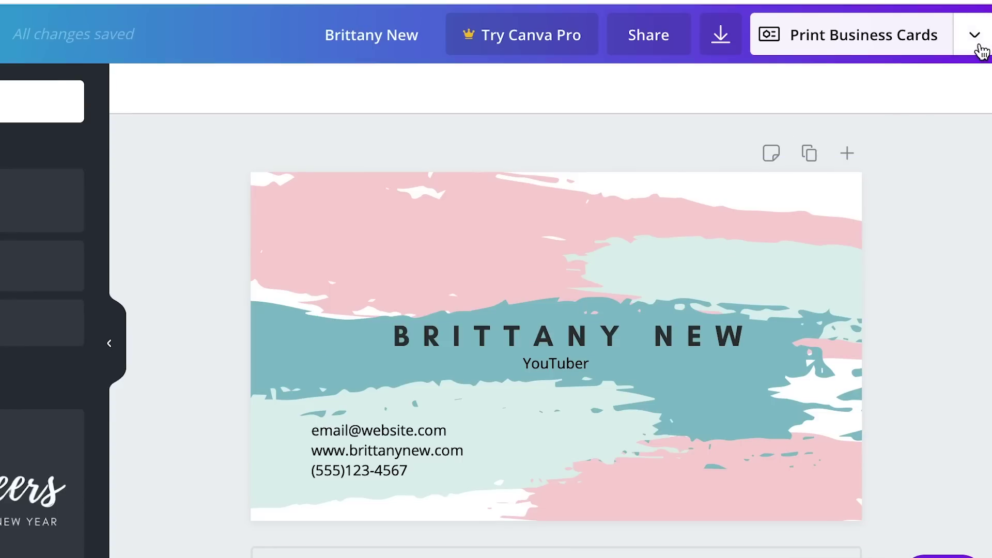
- Publish the card as a website in Presentation style and select the view page's address
left_click(980, 50)
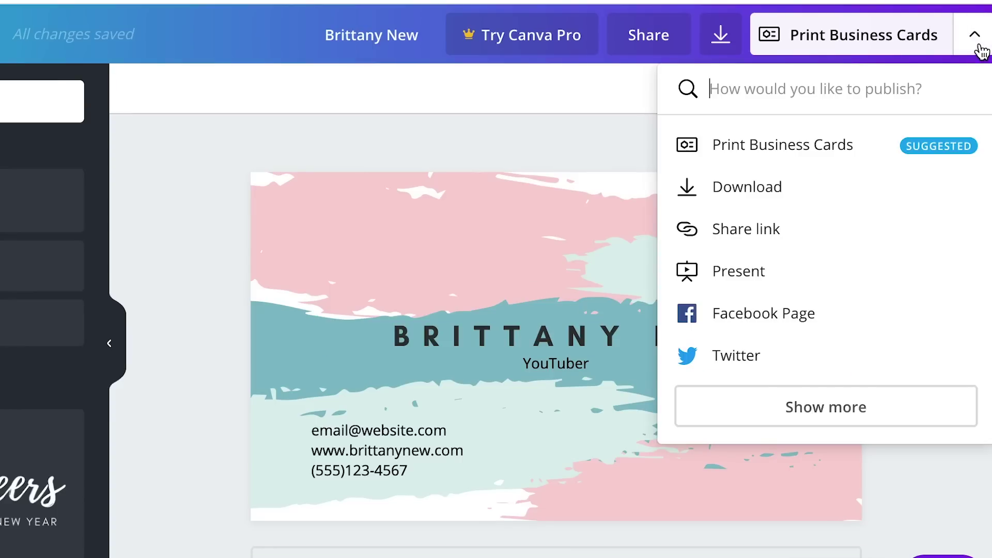
left_click(787, 408)
scroll(786, 413, "down", 2)
scroll(786, 412, "up", 2)
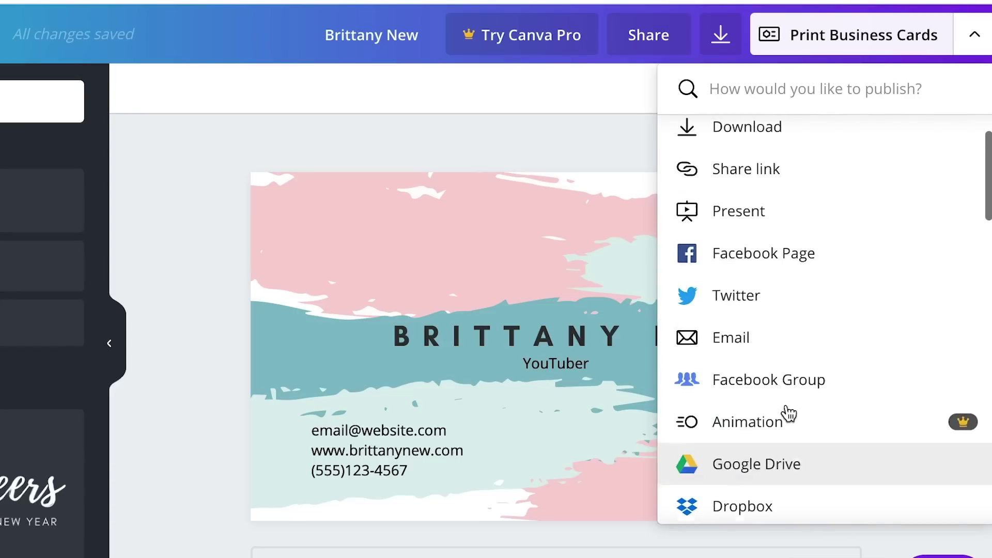
left_click(969, 42)
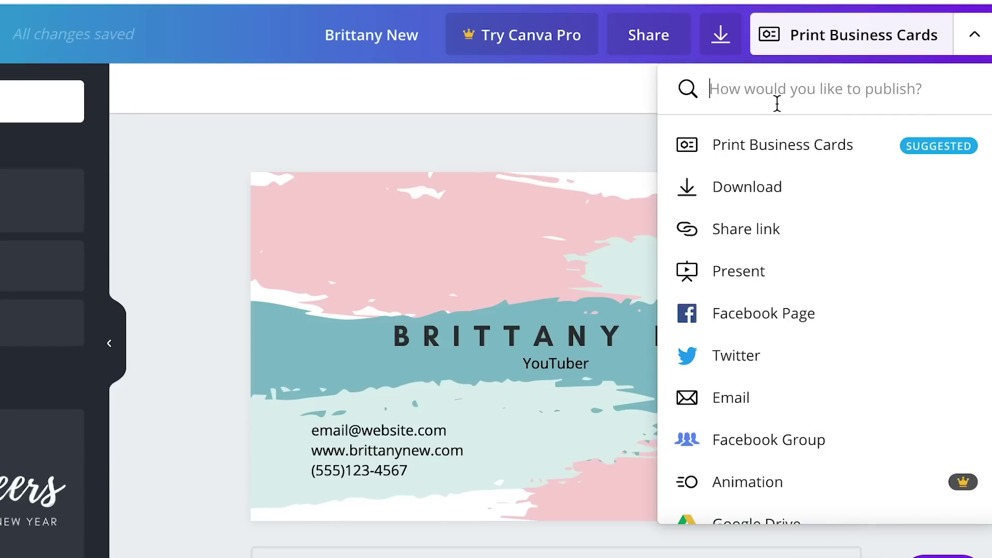
type("web")
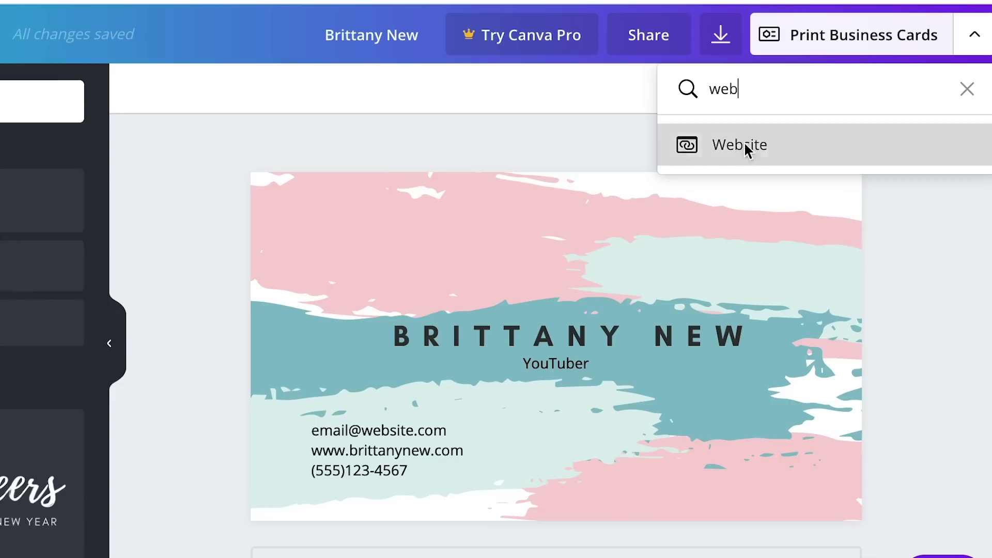
left_click(747, 151)
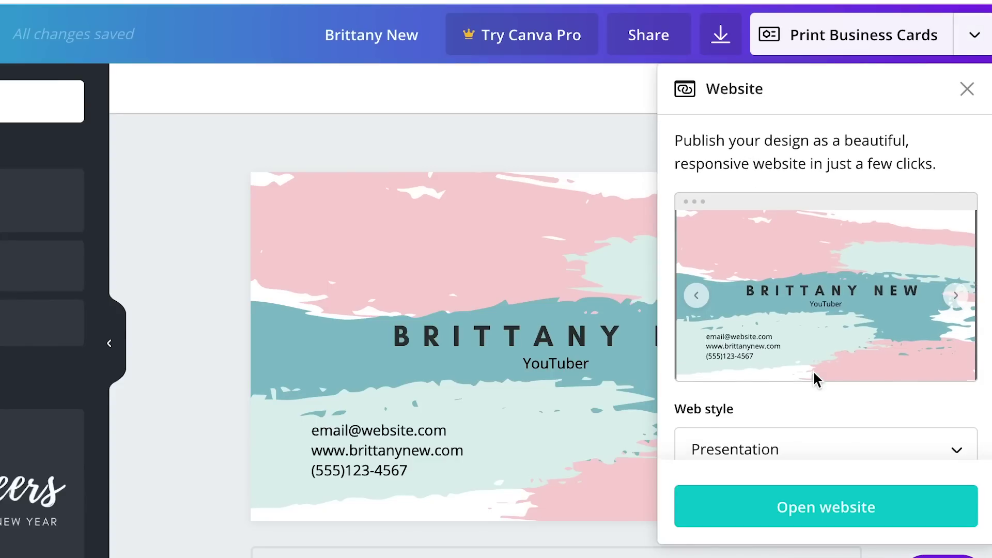
scroll(813, 370, "down", 1)
left_click(789, 448)
left_click(802, 405)
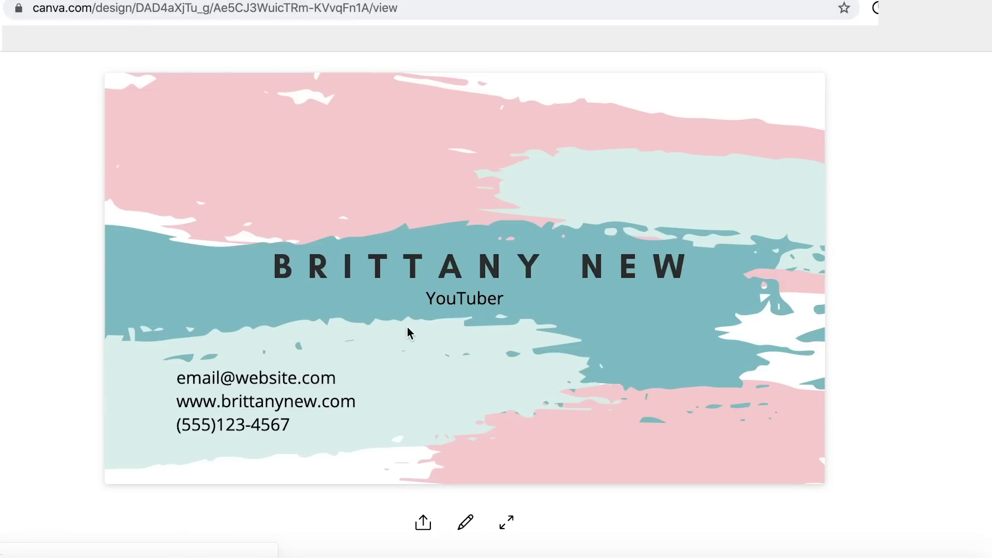
left_click(293, 12)
key("ctrl+c")
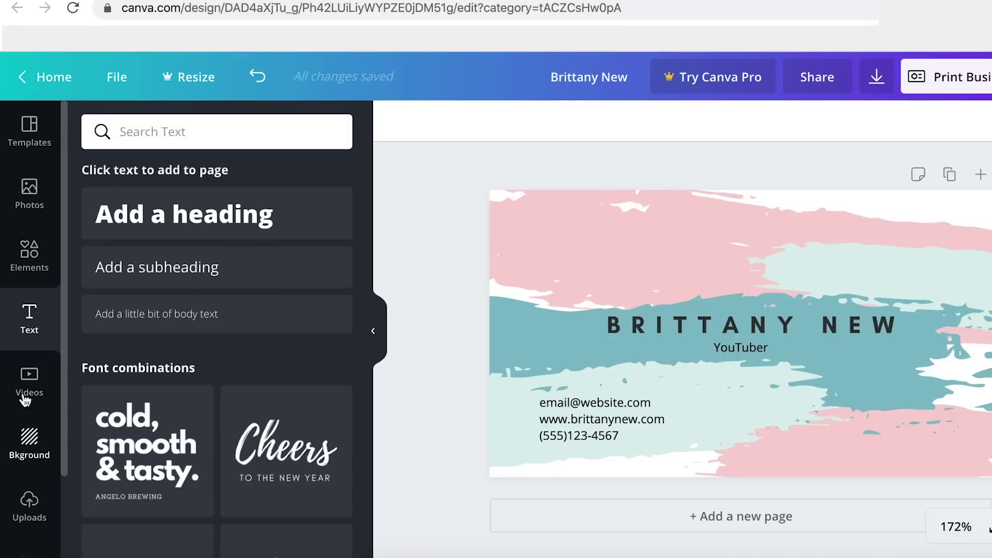
- Generate a QR code from the pasted design link and add it to the card
scroll(24, 401, "down", 3)
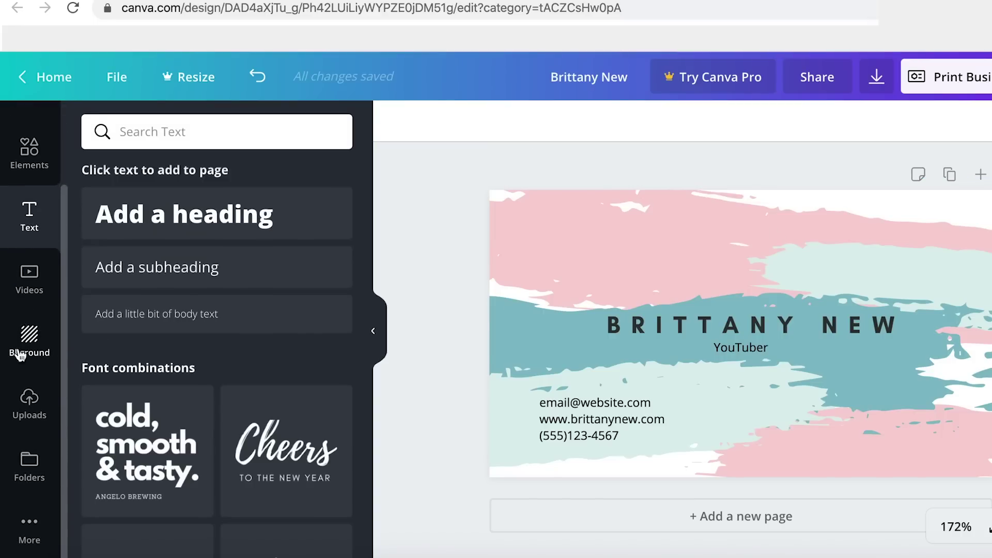
left_click(30, 532)
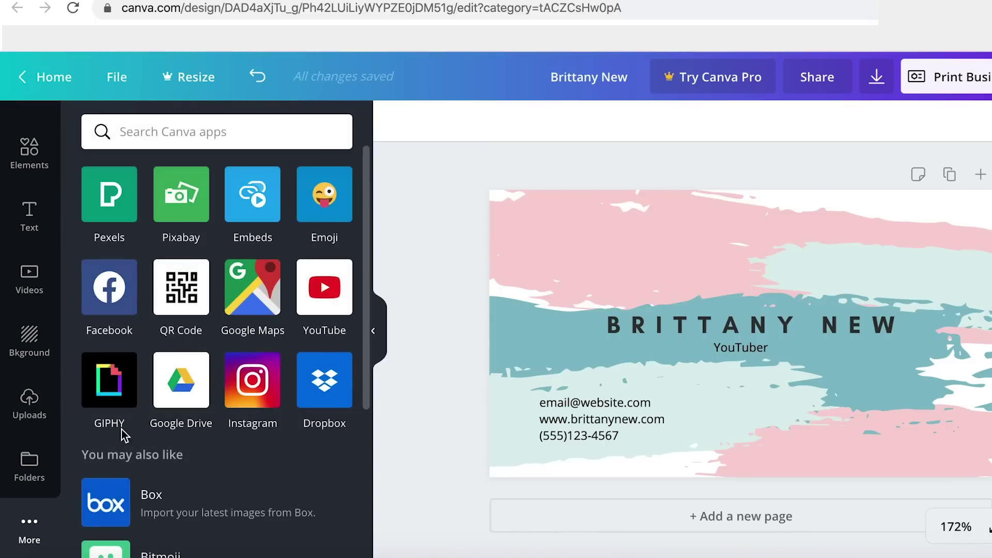
left_click(185, 300)
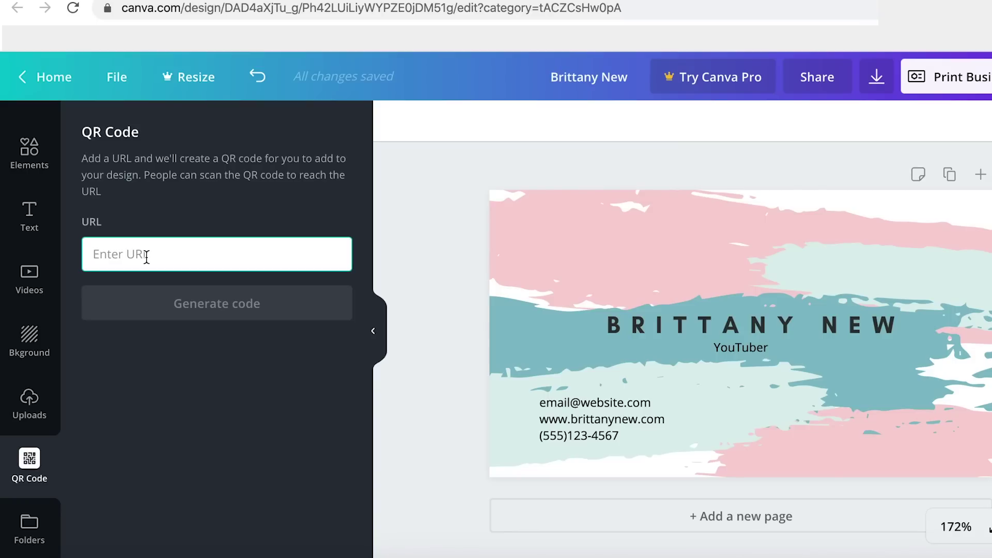
key("ctrl+v")
left_click(196, 309)
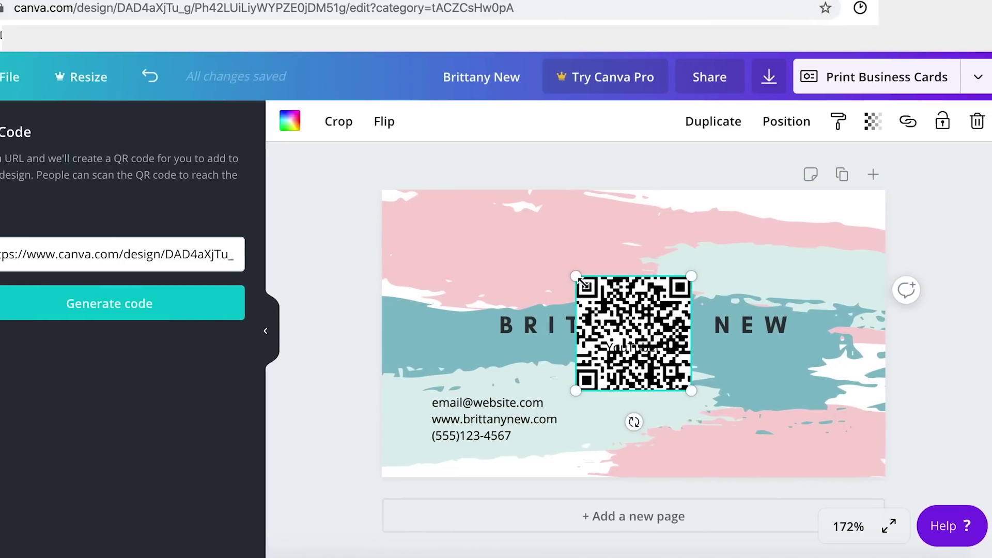
- Shrink the QR code and place it in the card's lower-right corner
left_click_drag(582, 276, 641, 333)
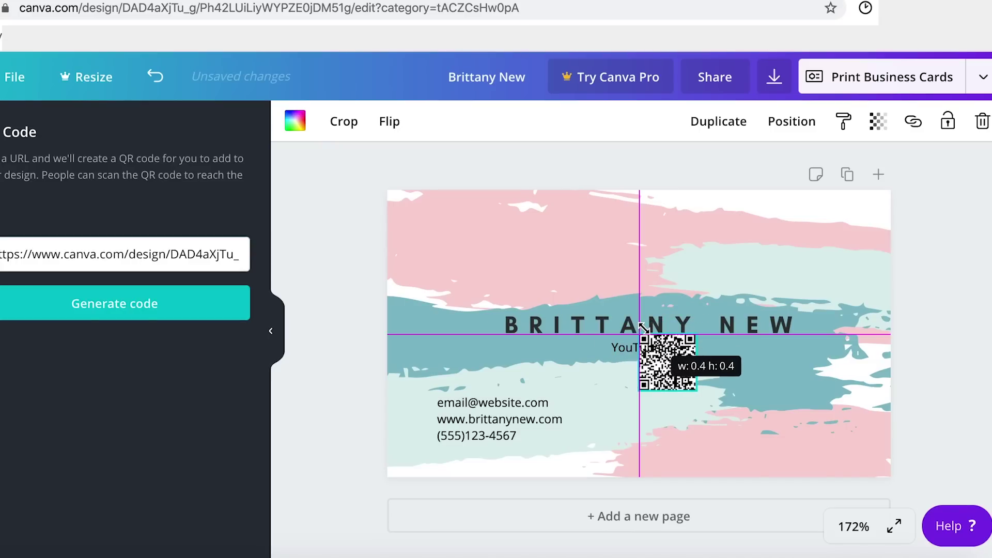
left_click_drag(687, 389, 825, 446)
left_click_drag(837, 389, 852, 373)
left_click_drag(818, 408, 809, 411)
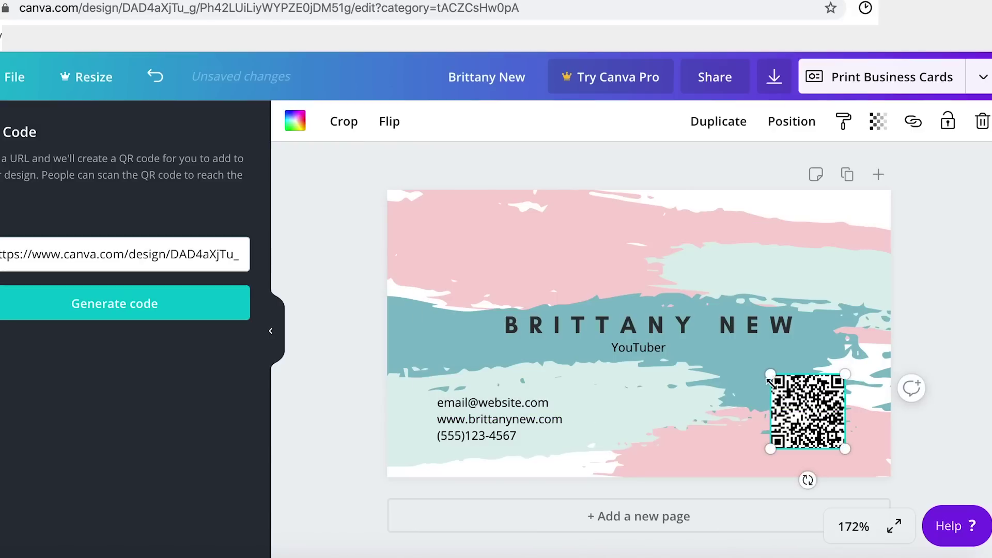
left_click_drag(776, 379, 784, 386)
left_click(918, 332)
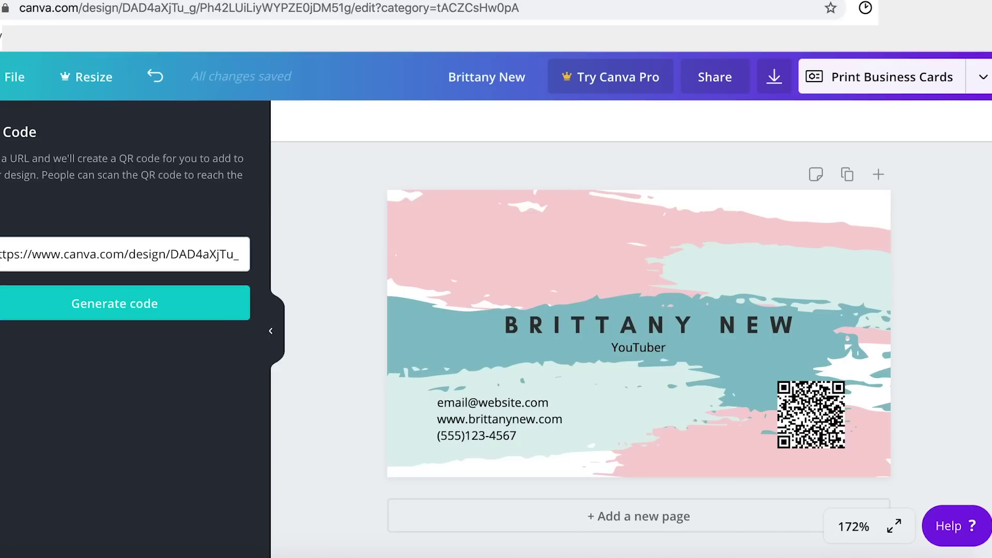
left_click(983, 83)
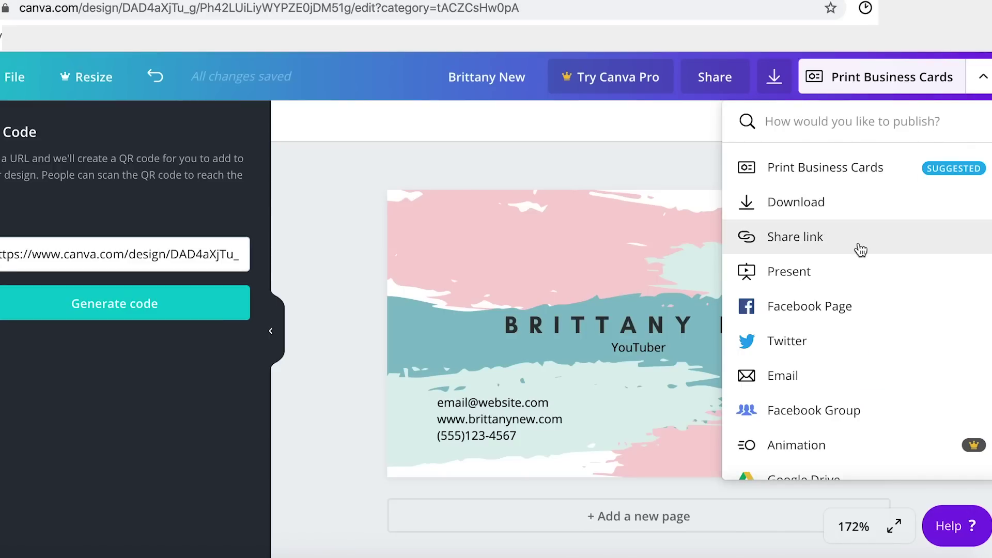
- Download the card front as a PNG file
left_click(804, 201)
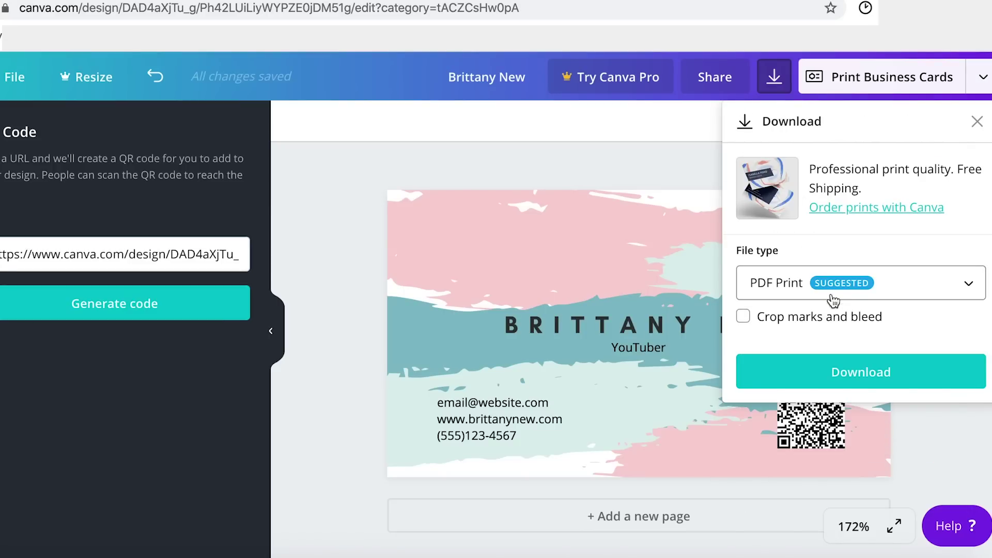
left_click(869, 289)
scroll(868, 288, "up", 1)
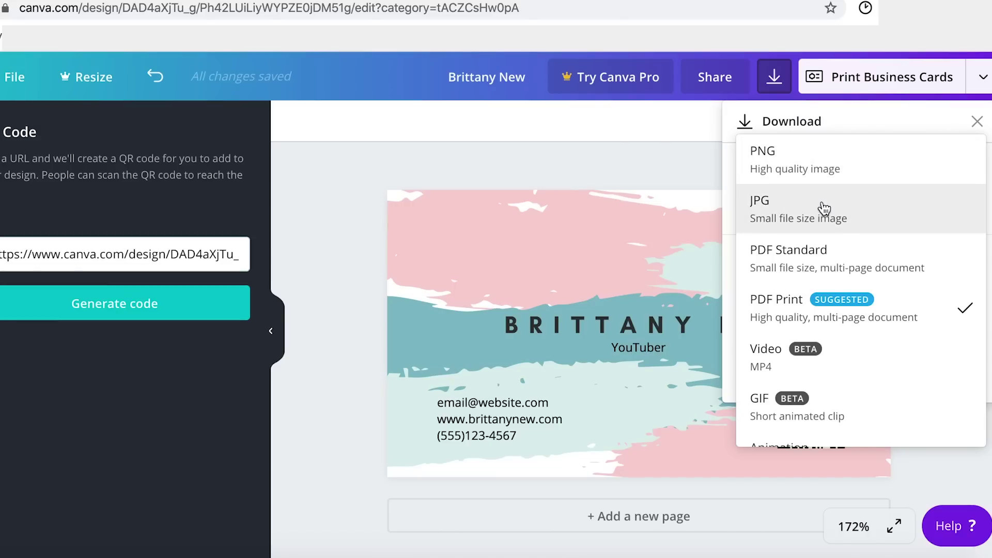
left_click(807, 161)
left_click(842, 467)
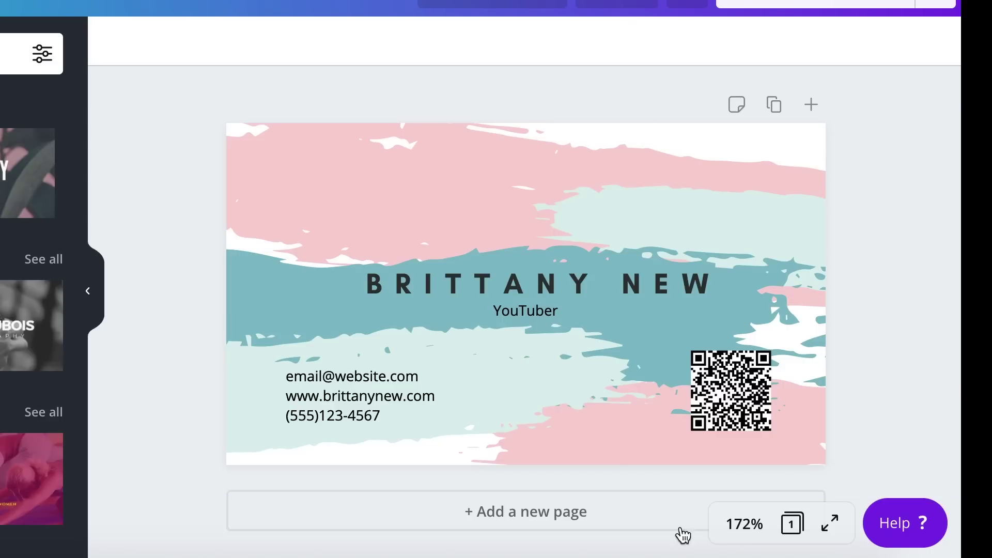
- Add an empty white Page 2 beneath the finished card front for the back side
left_click(478, 518)
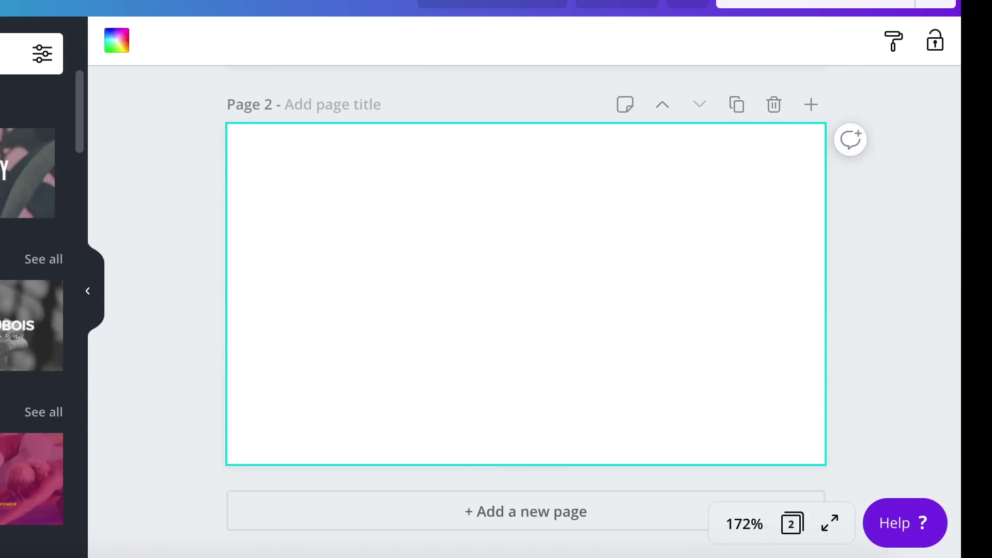
mouse_move(31, 326)
left_mouse_down()
mouse_move(499, 270)
mouse_move(366, 200)
left_mouse_up()
scroll(31, 310, "down", 8)
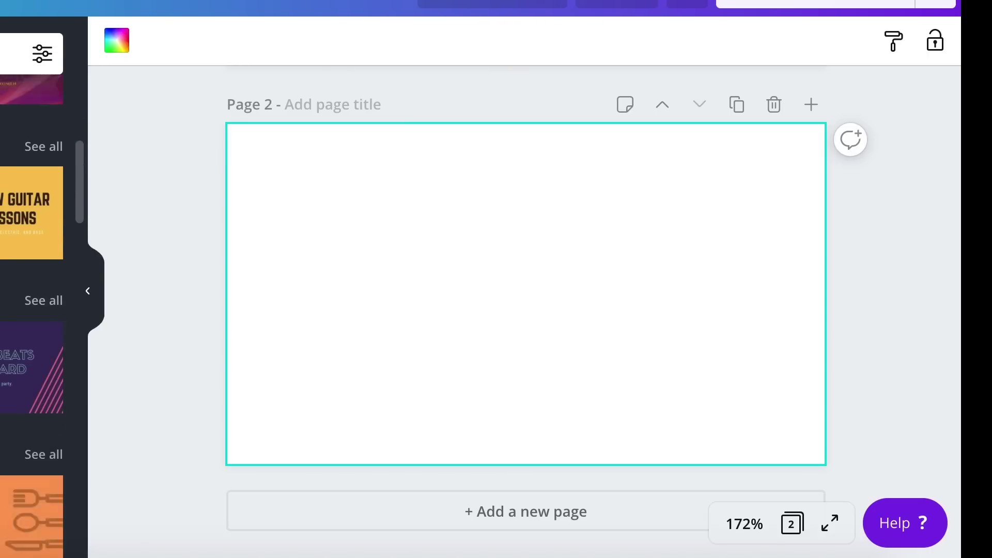
scroll(31, 310, "down", 13)
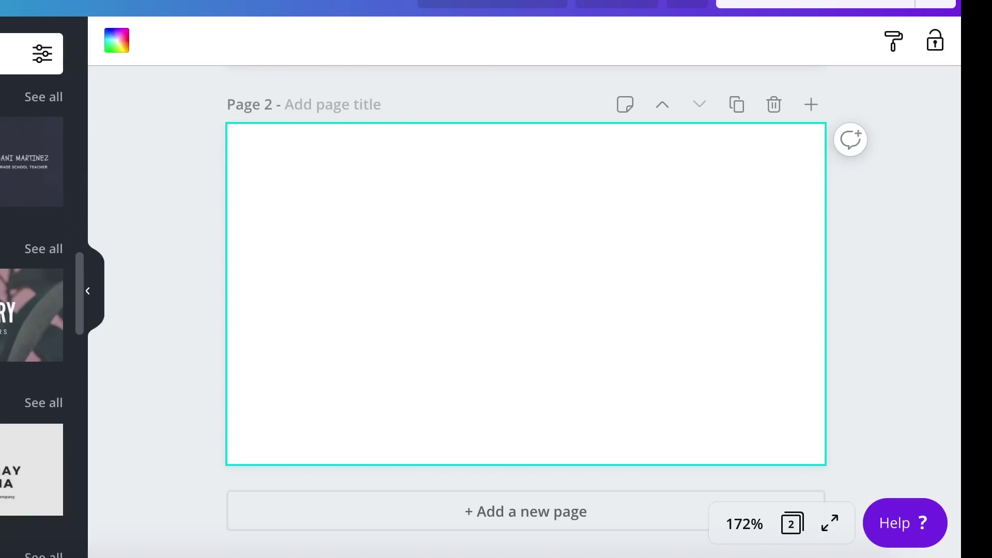
- Delete the ELISE heading, CLOTHING text and gold border frame from page 2's navy template
scroll(31, 310, "down", 6)
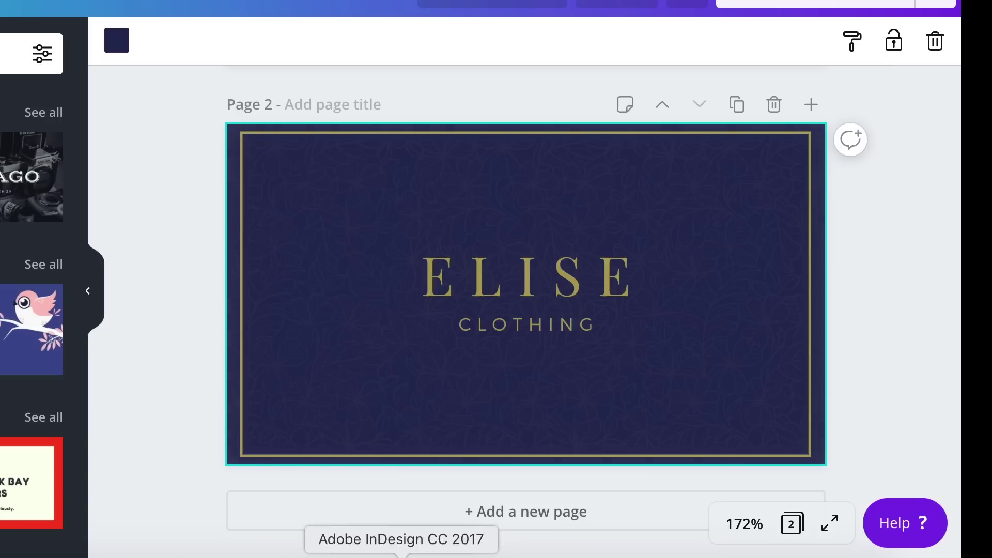
left_click(534, 277)
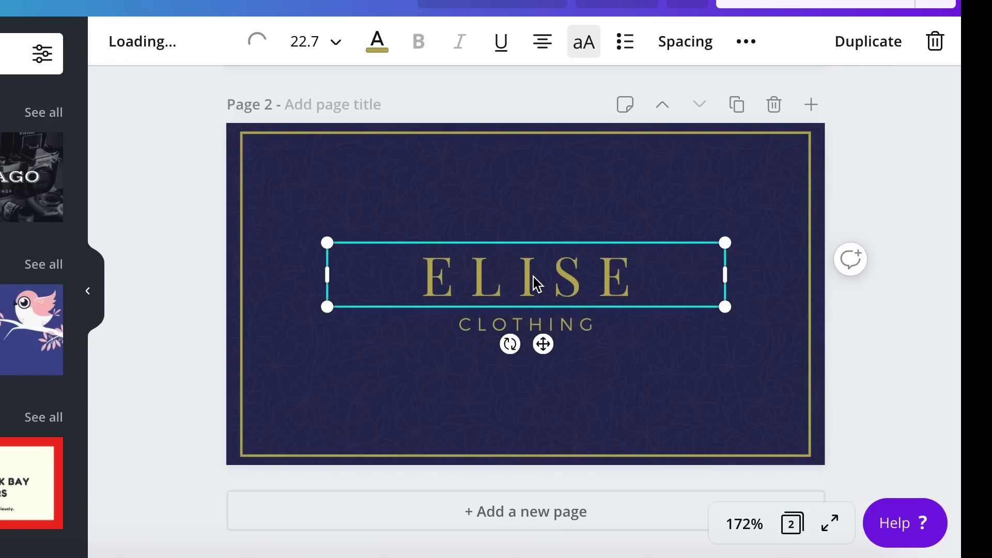
key("Delete")
left_click(551, 322)
key("Delete")
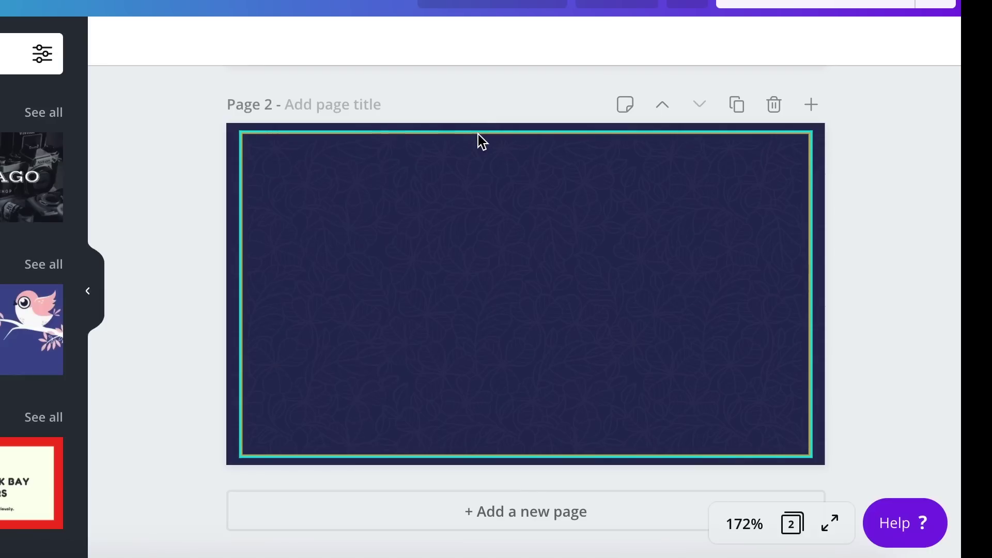
left_click(479, 134)
key("Delete")
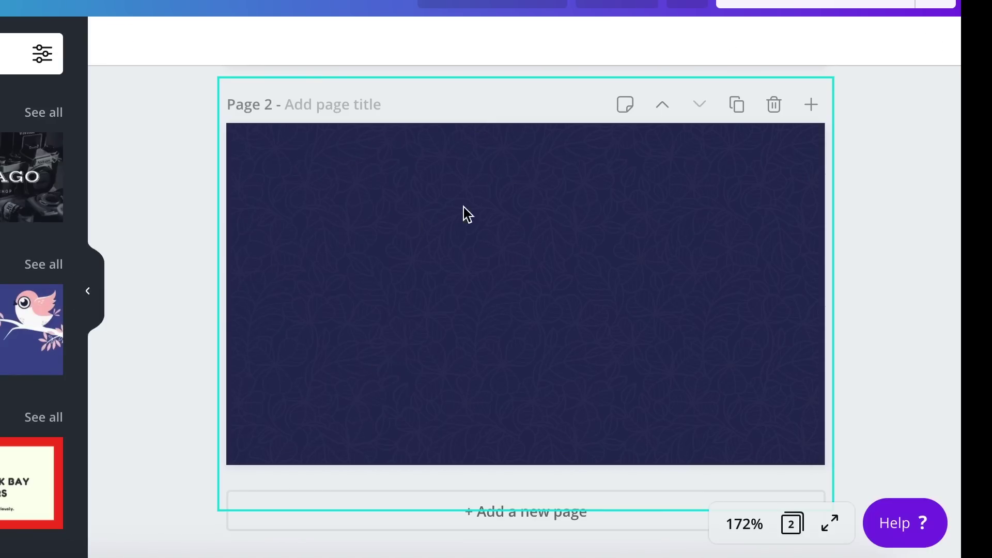
scroll(398, 294, "up", 8)
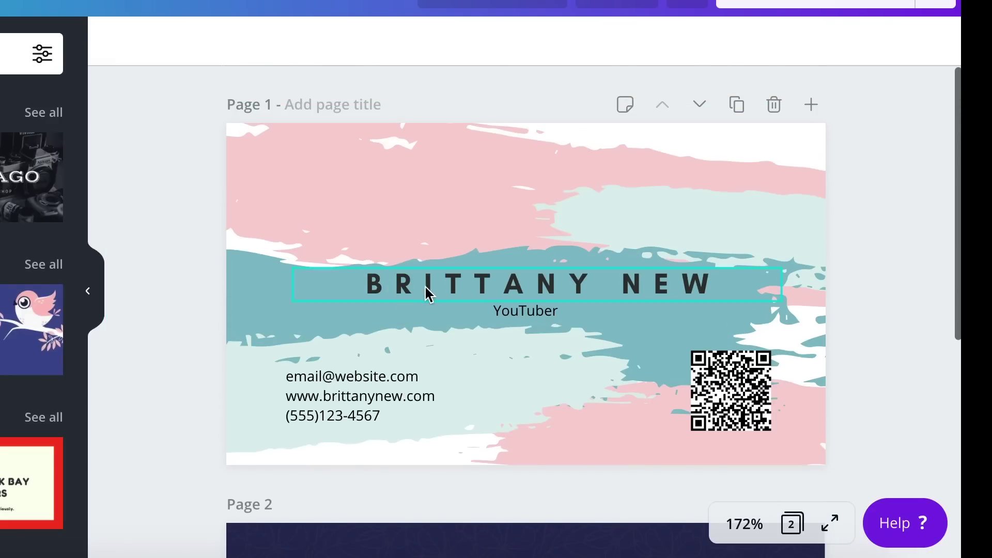
- Copy the owner's name heading from the front and paste it onto page 2
left_click(433, 291)
scroll(431, 290, "down", 6)
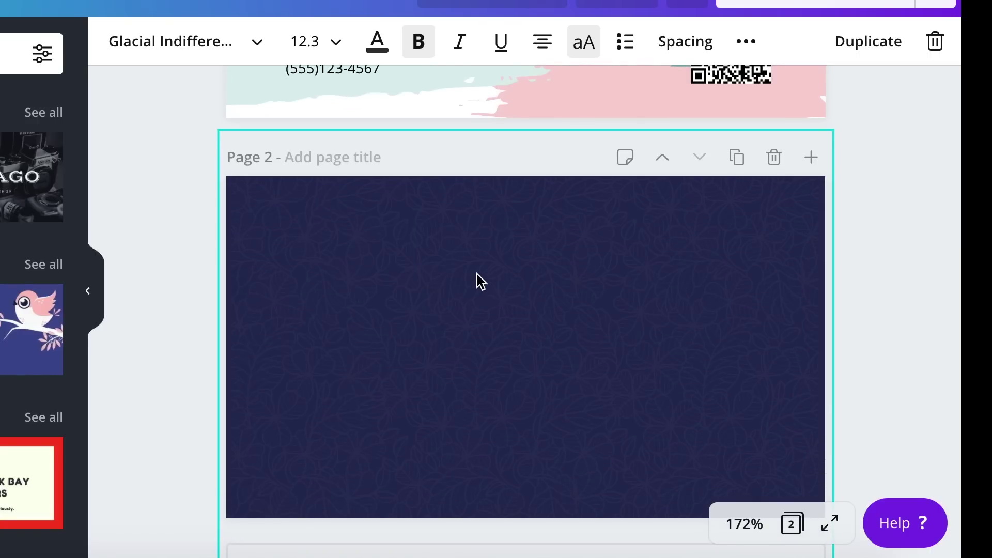
left_click(368, 319)
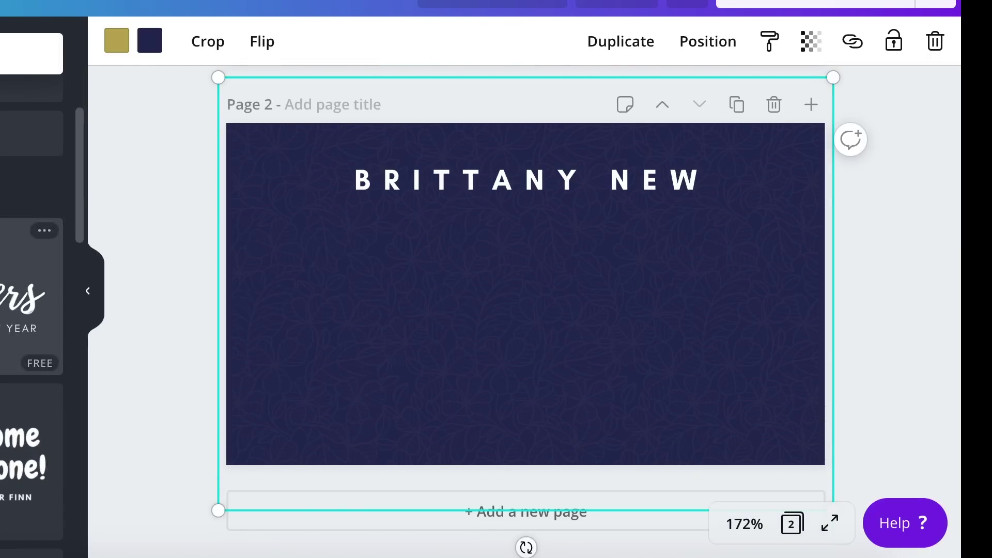
- Add a graphic-designer bio ending 'Let's work together!!', wrapped to three centred lines
type("tHI, I'm a graphic designer and YouT")
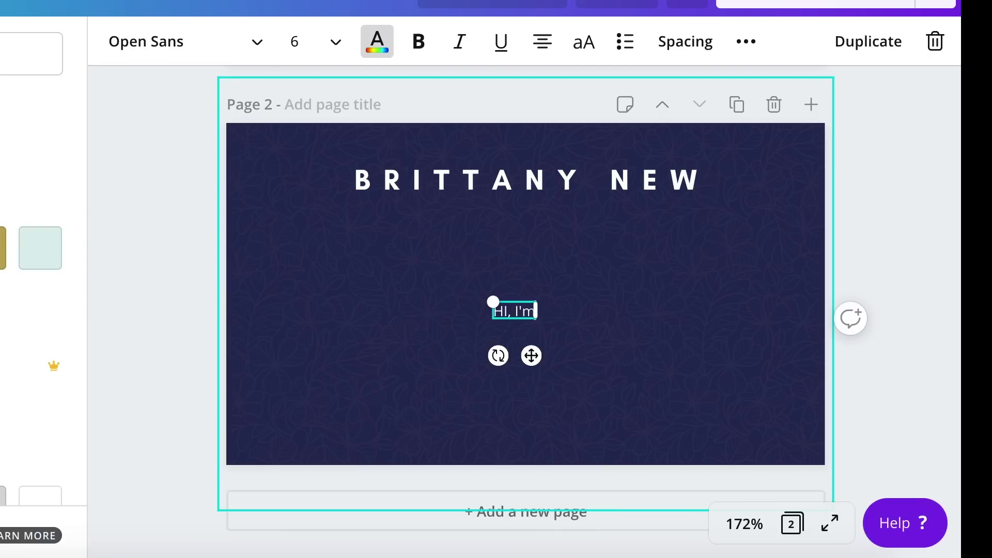
type("ube content crea")
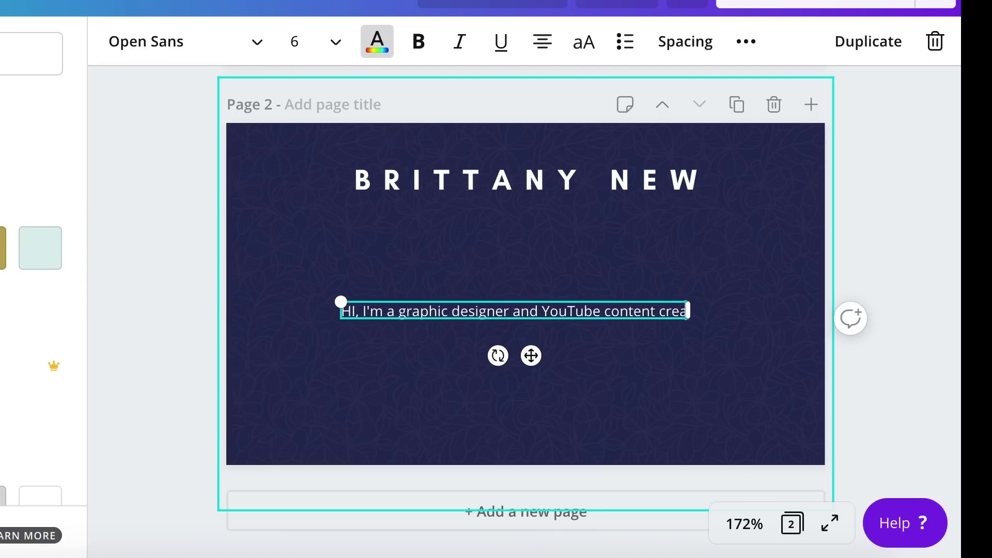
type("tor. My passion is helping entrepreneurs create eye-c")
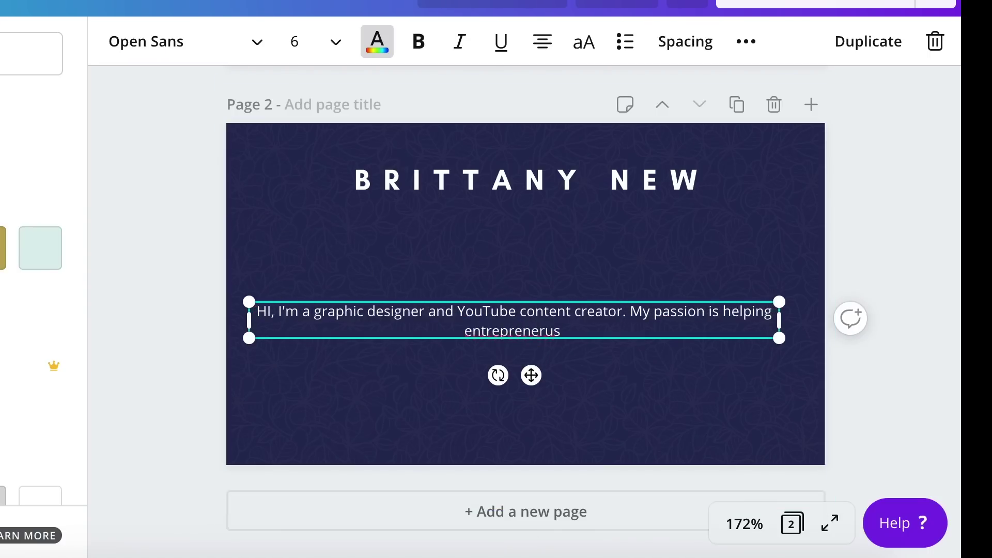
type("atching graphic material to boost their businesses!")
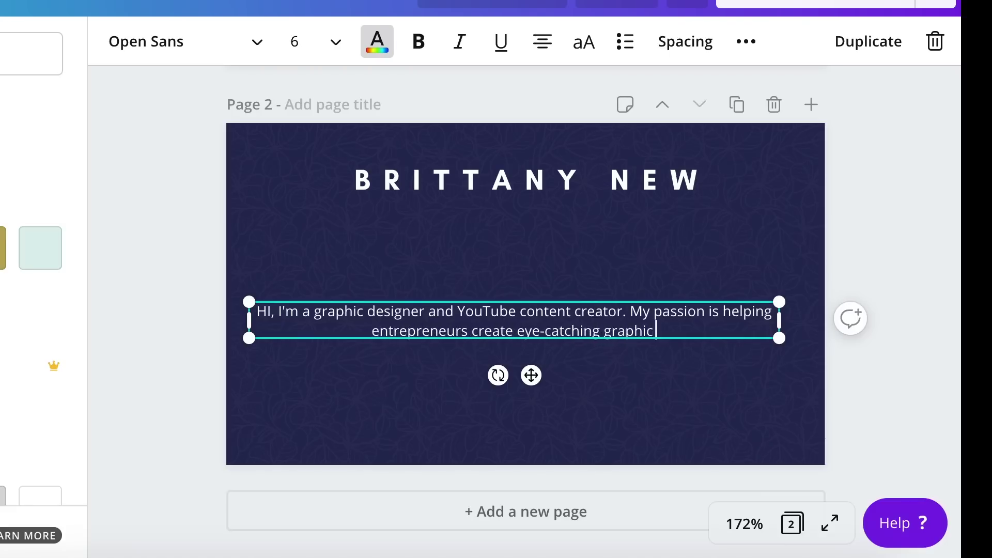
key("Return")
key("Return")
type("Let's work t")
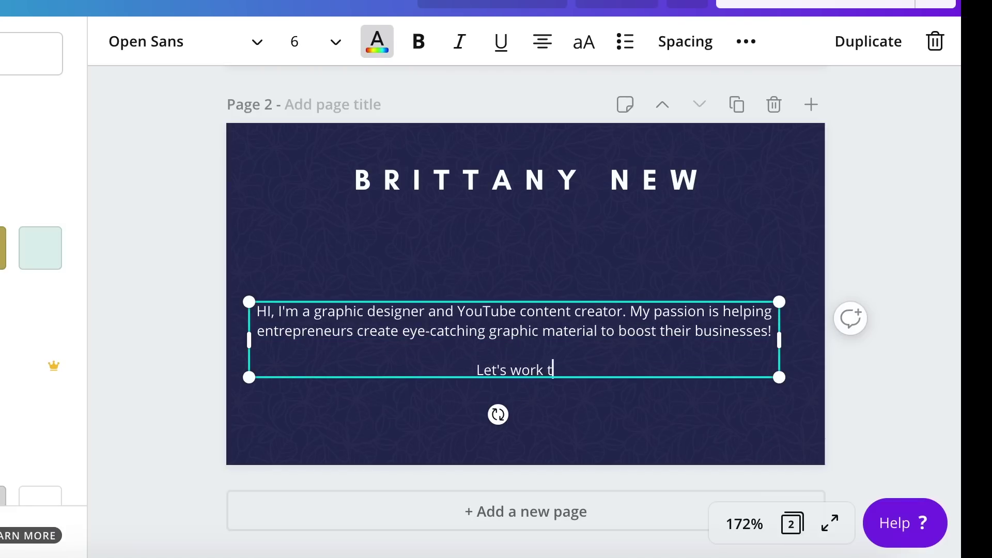
type("ogether!!")
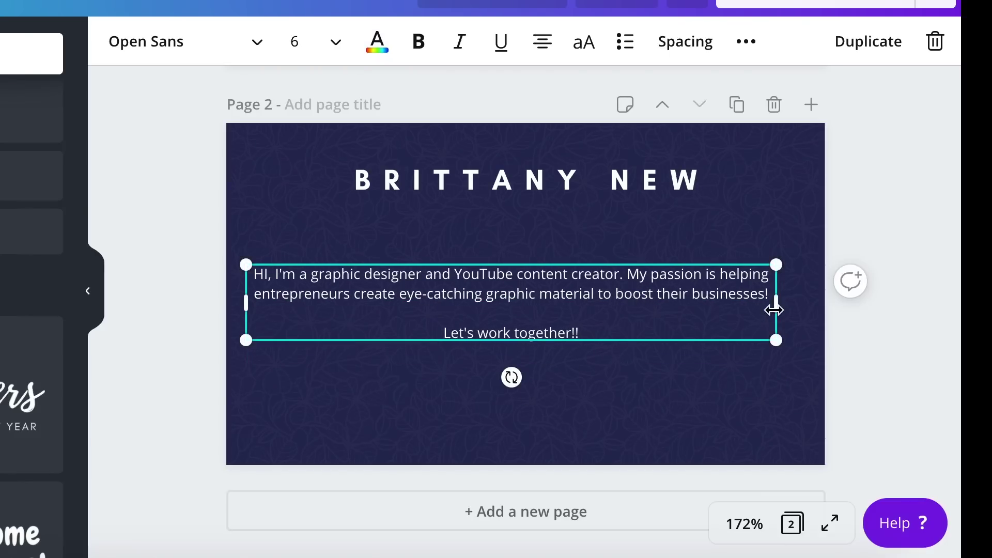
left_click_drag(778, 305, 658, 308)
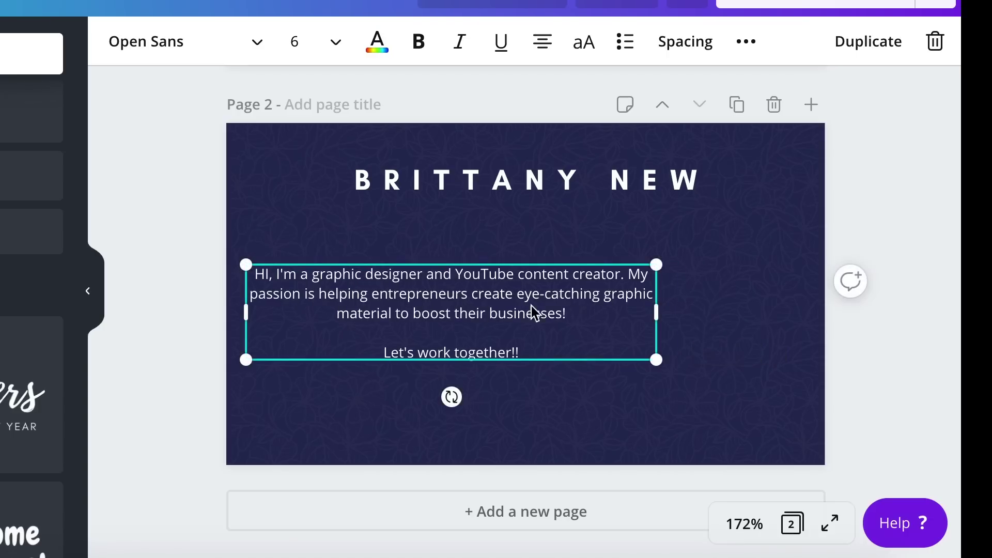
left_click_drag(532, 312, 582, 307)
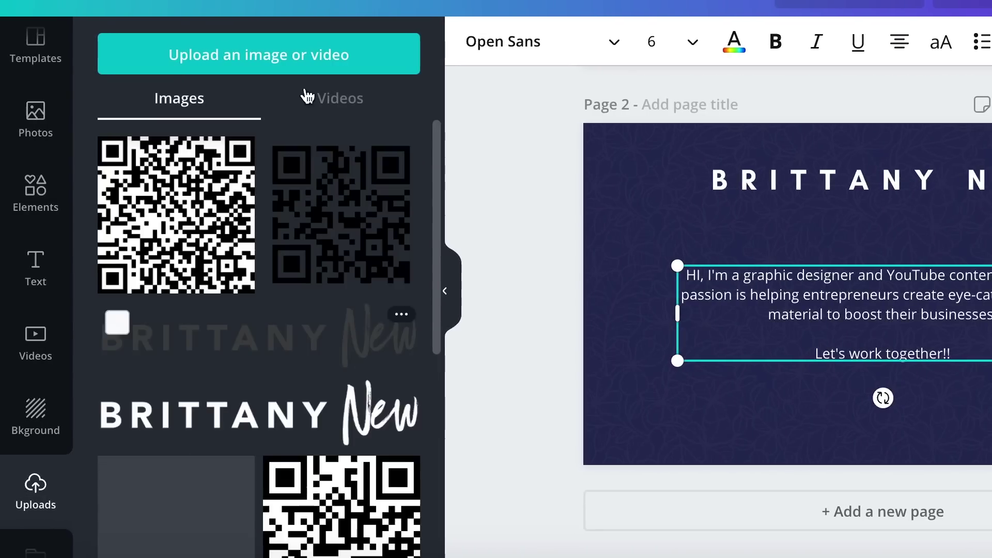
- Scroll through the uploaded images to locate the QR codes and name logos
scroll(250, 371, "down", 5)
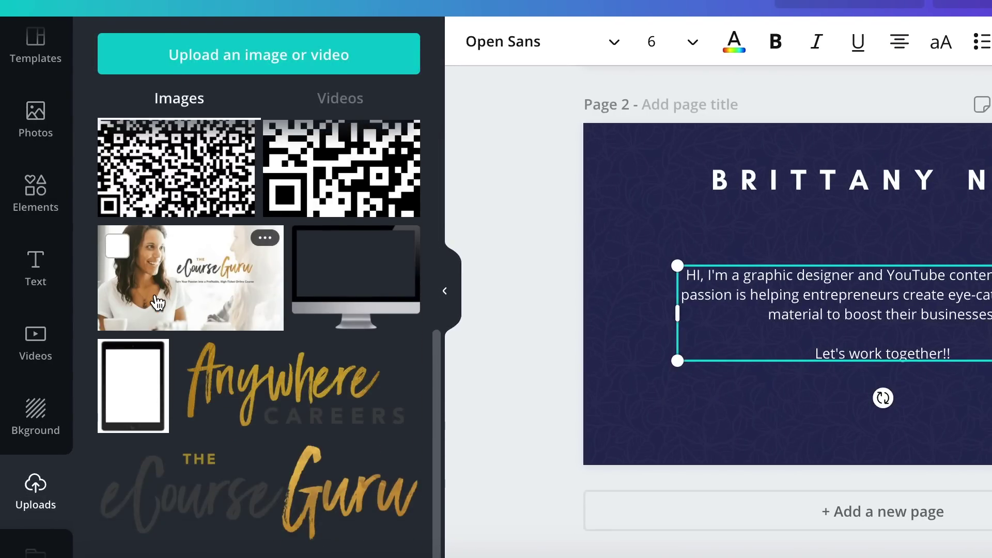
scroll(158, 303, "up", 2)
scroll(157, 302, "up", 4)
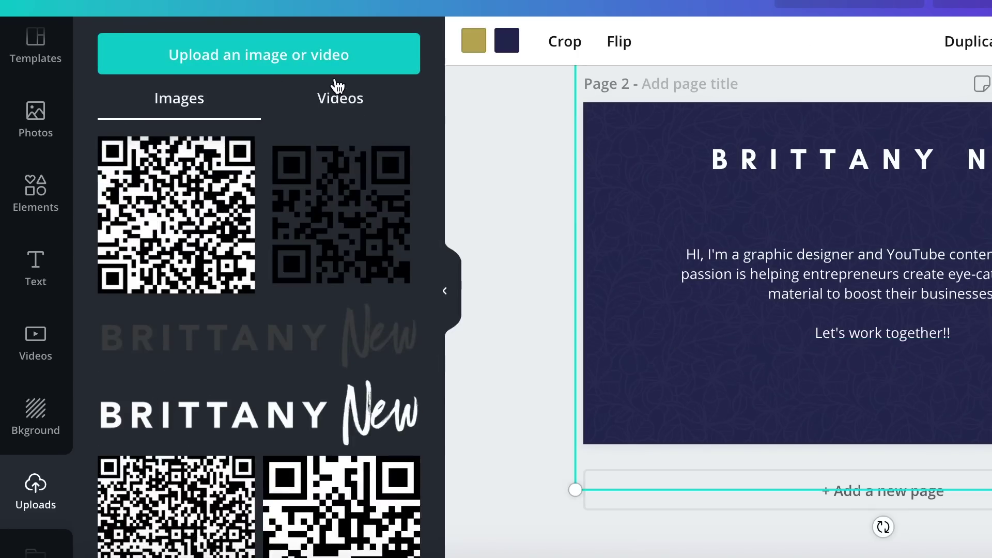
left_click(899, 169)
scroll(897, 186, "up", 3)
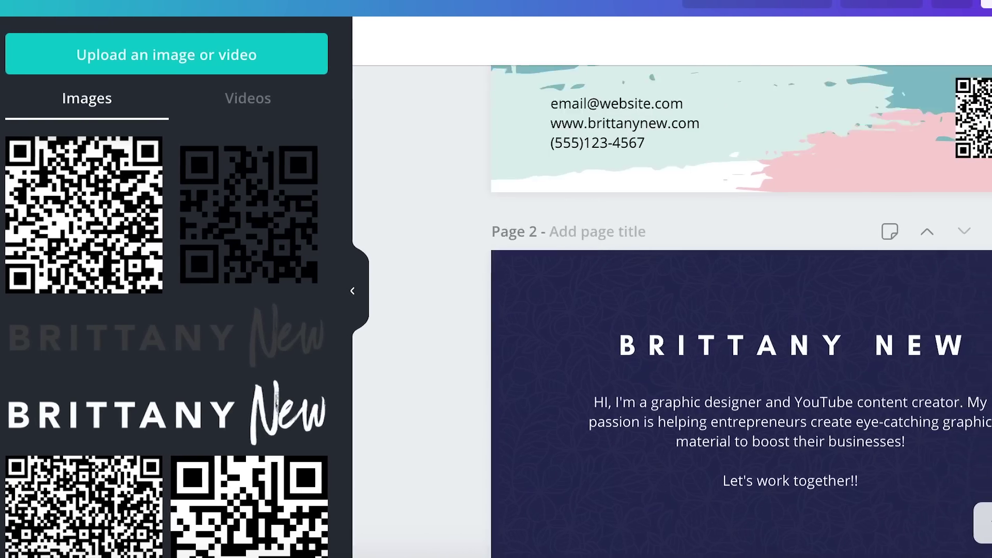
scroll(971, 243, "up", 3)
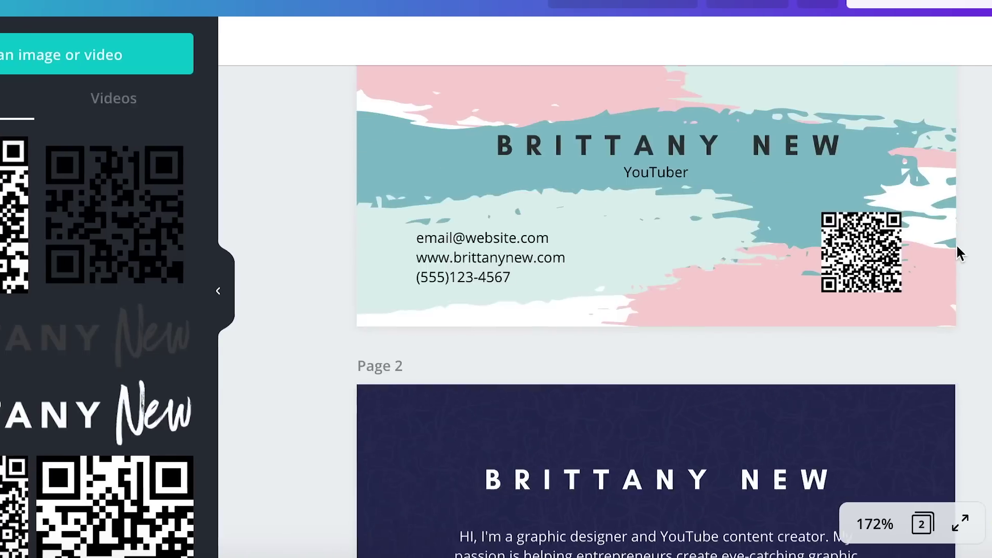
scroll(956, 244, "down", 5)
scroll(956, 244, "up", 6)
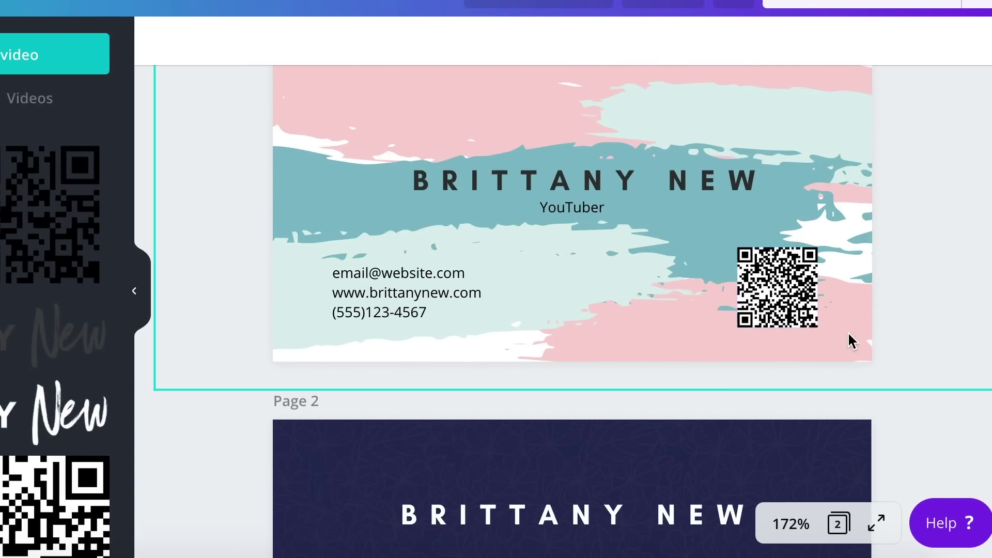
scroll(847, 341, "down", 5)
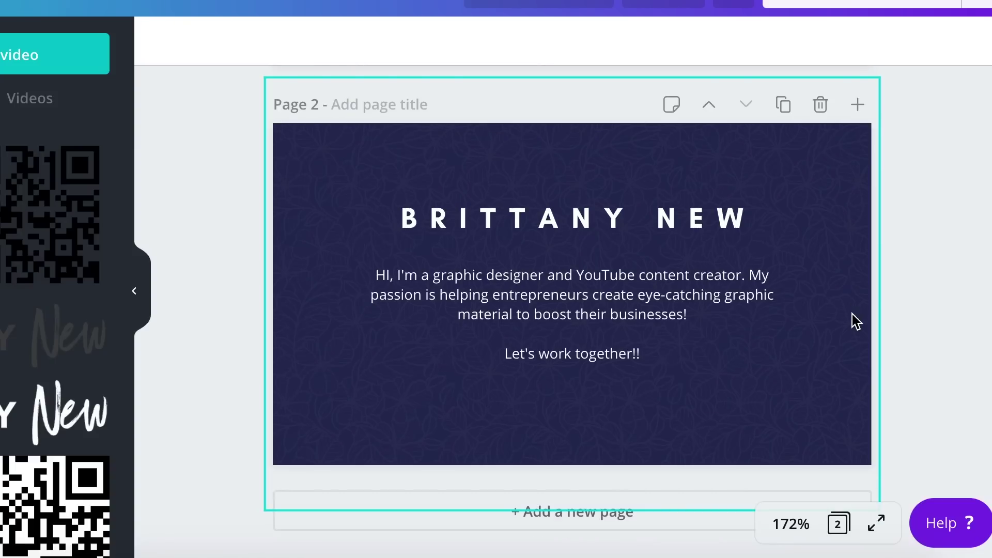
scroll(943, 283, "up", 6)
scroll(769, 199, "down", 5)
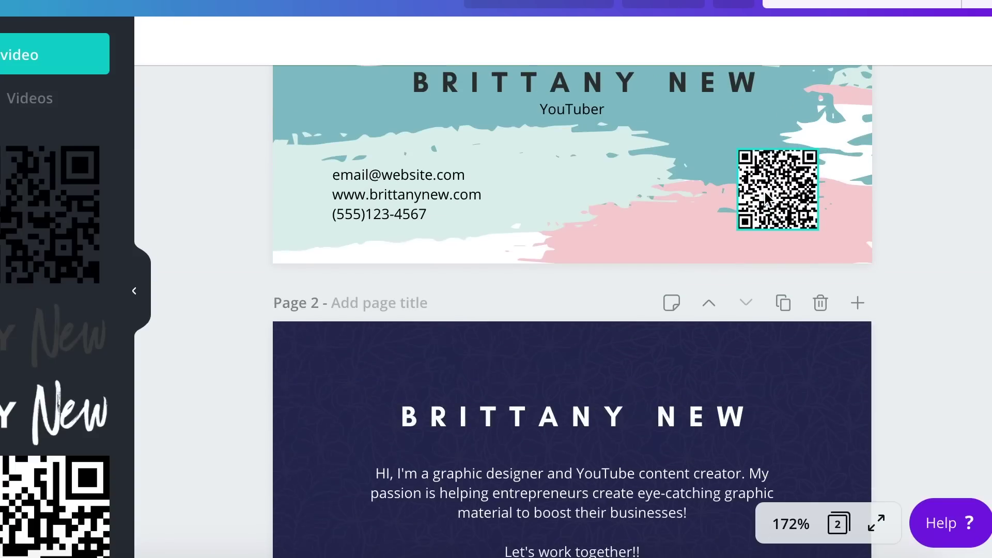
scroll(785, 212, "down", 1)
scroll(804, 224, "up", 7)
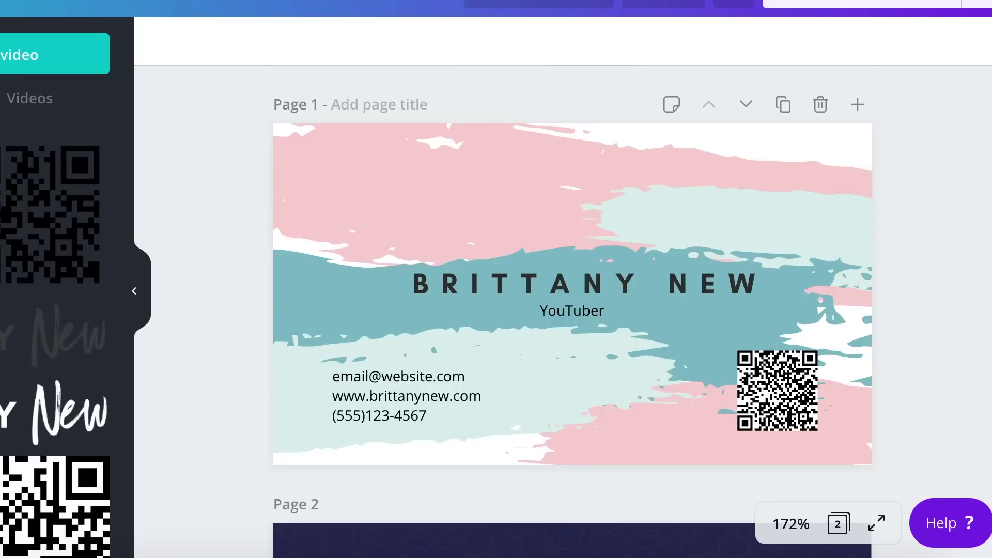
left_click(984, 3)
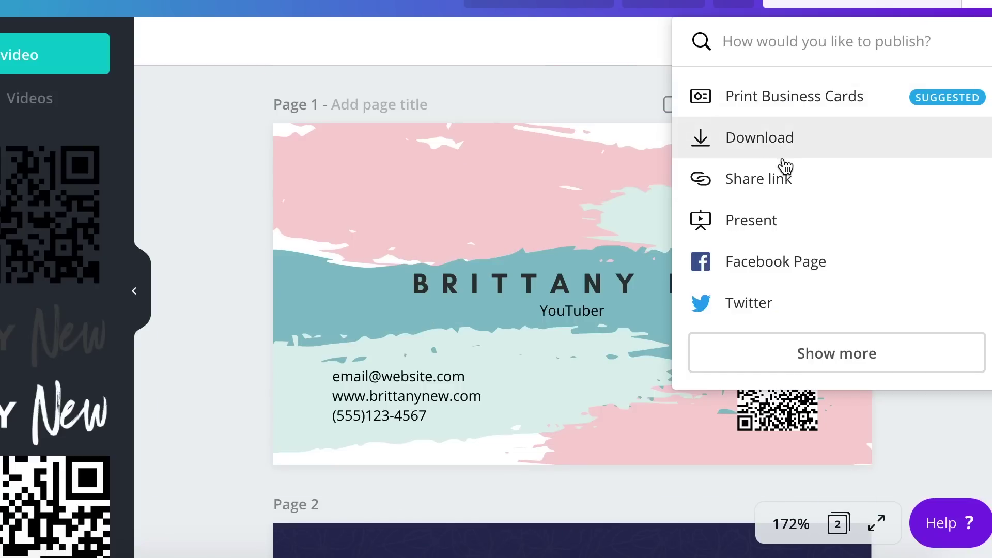
- Preview the card full screen, flipping between the pastel front and navy back twice
left_click(791, 357)
scroll(791, 361, "down", 2)
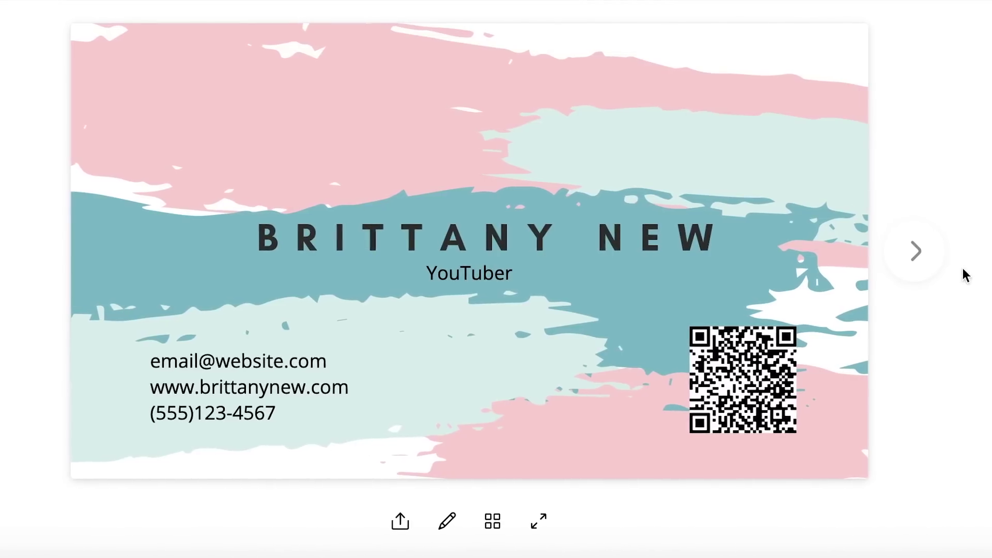
left_click(932, 265)
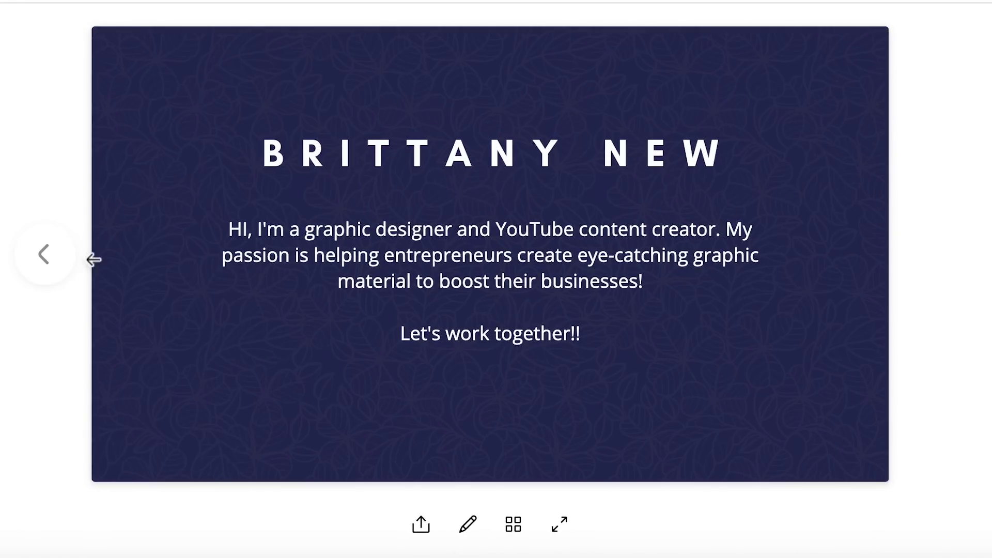
left_click(41, 272)
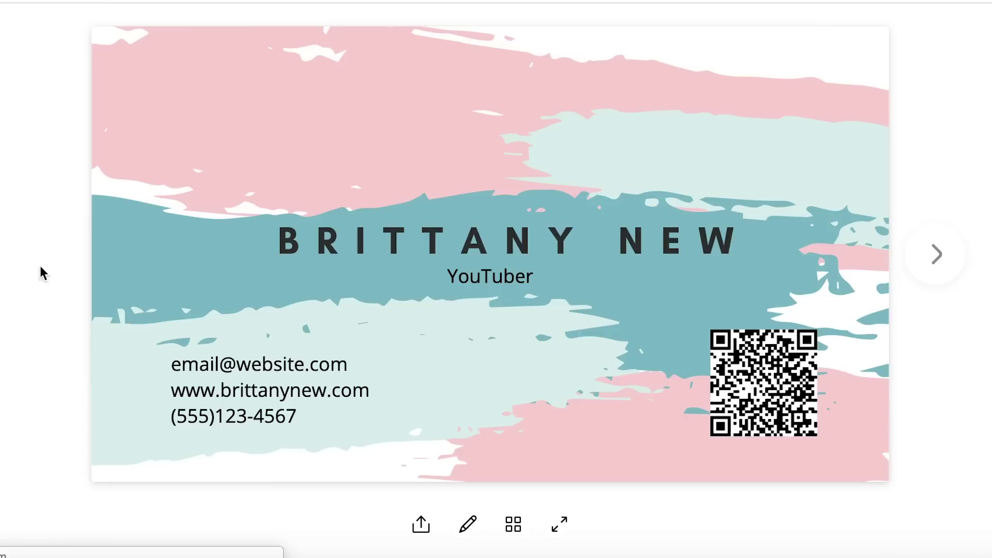
left_click(938, 257)
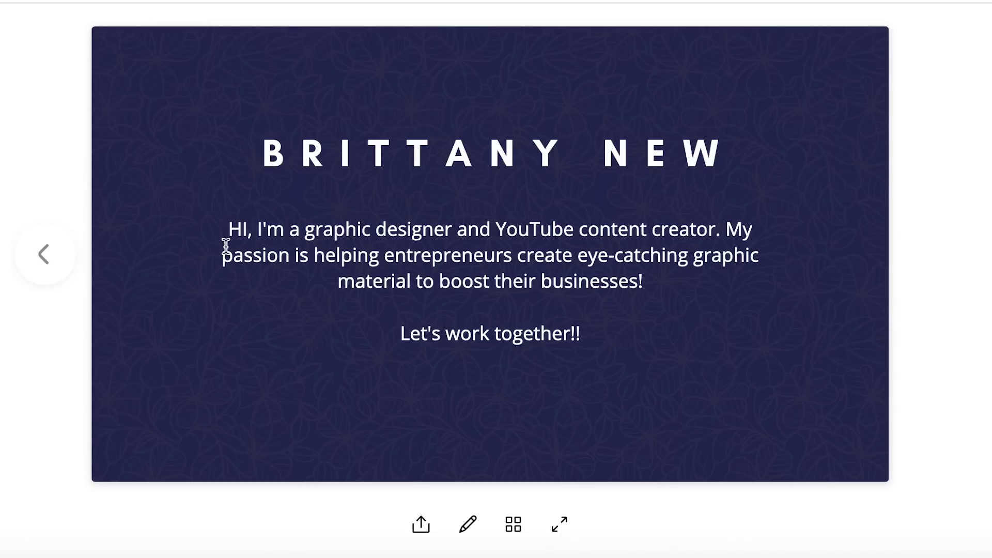
left_click(44, 264)
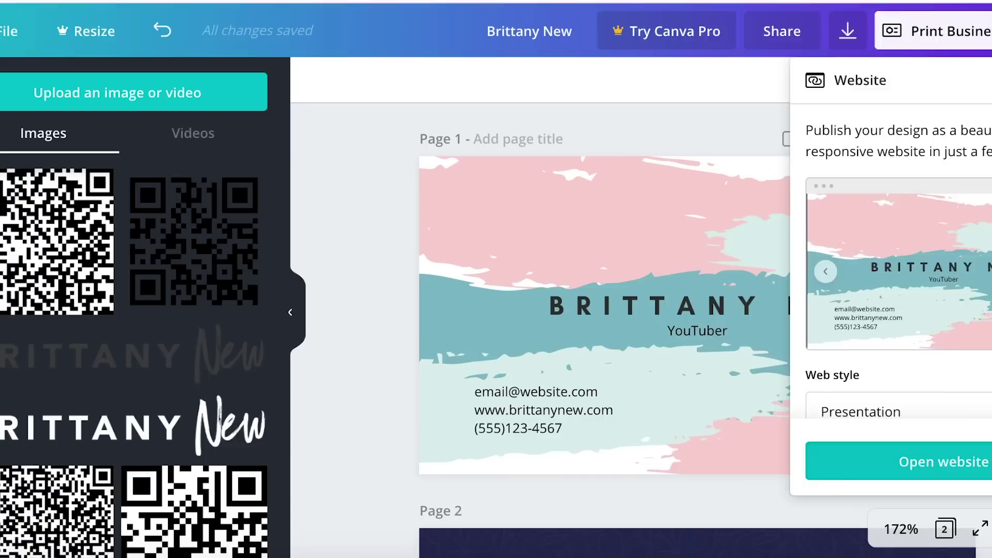
- Download both sides of the card as a PNG file
left_click(875, 15)
left_click(952, 171)
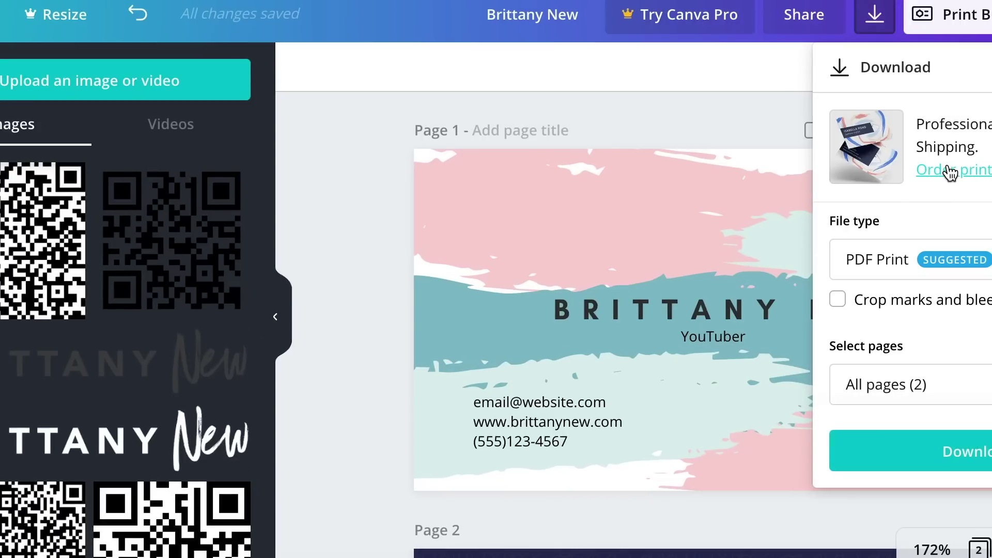
left_click(946, 259)
scroll(925, 201, "up", 1)
left_click(904, 142)
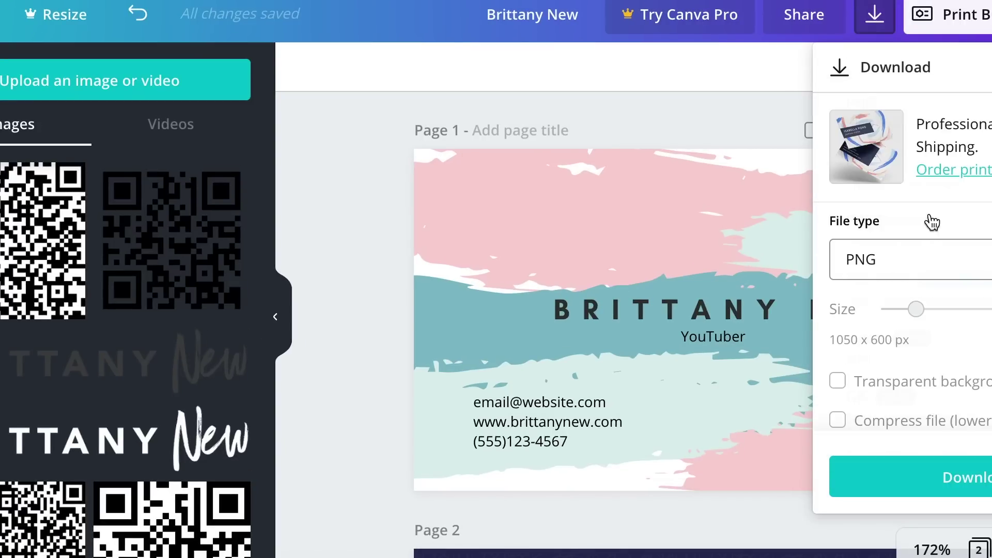
left_click(948, 488)
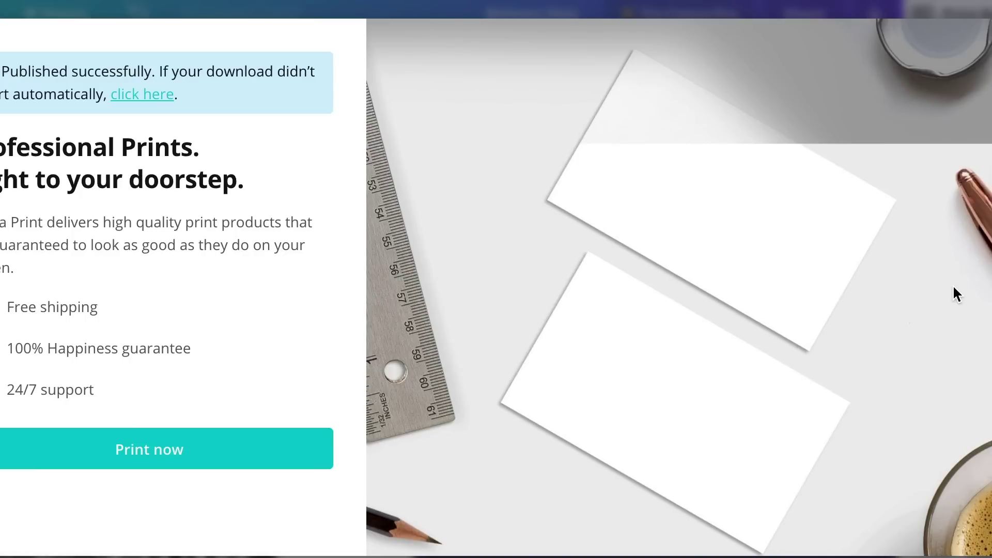